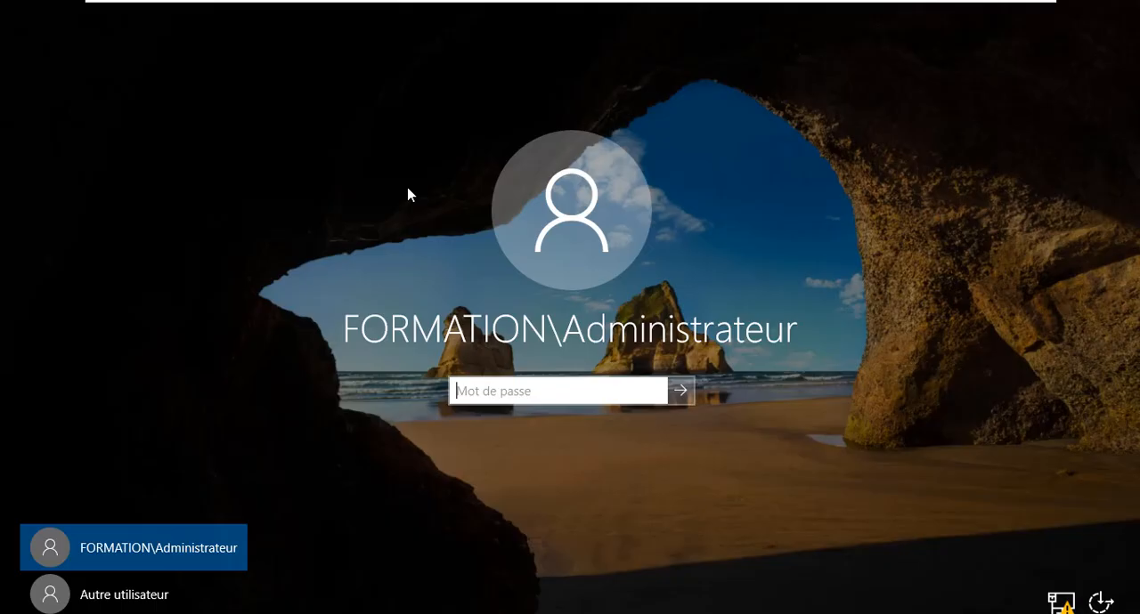
Sign in to the FORMATION domain administrator account by entering the account password.
click(518, 391)
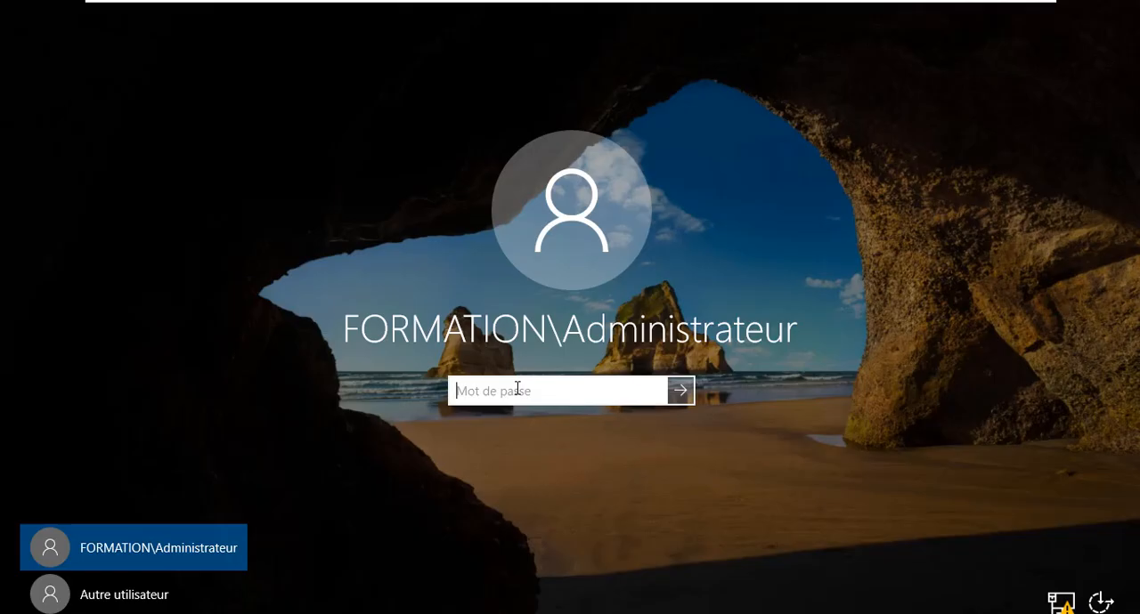
text(••••)
key(Return)
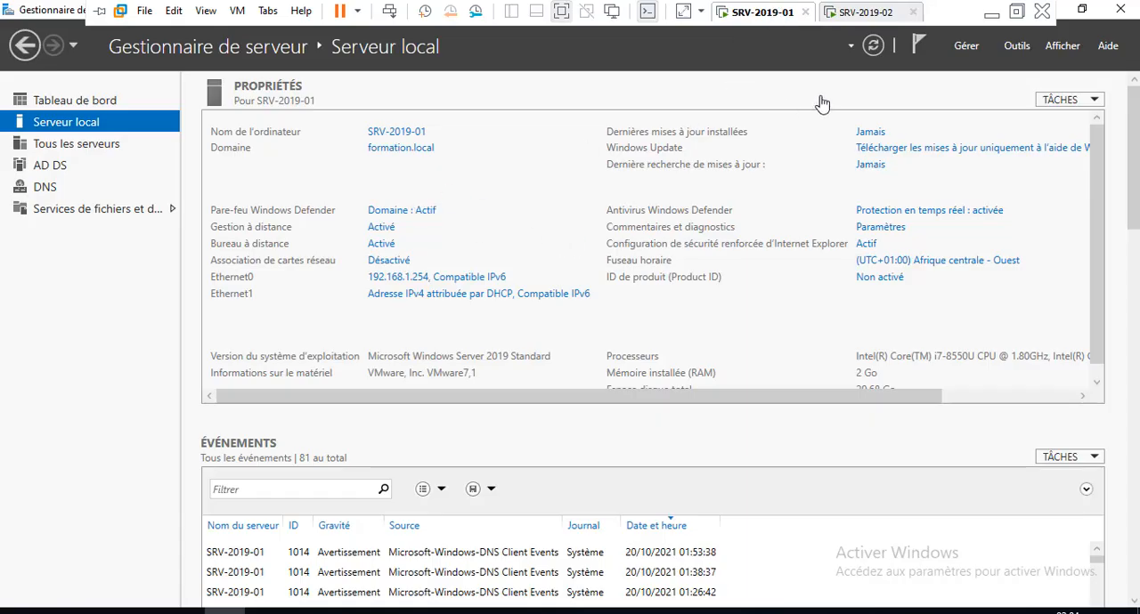
Open the DNS management console from Server Manager and maximize its window.
click(1018, 46)
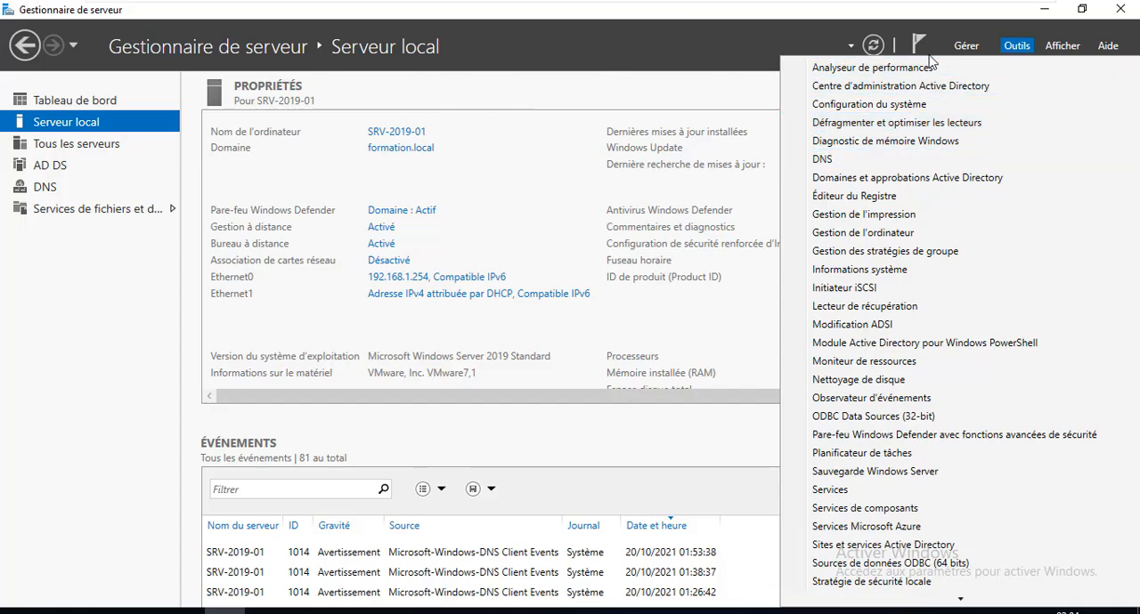
click(1018, 47)
click(1017, 46)
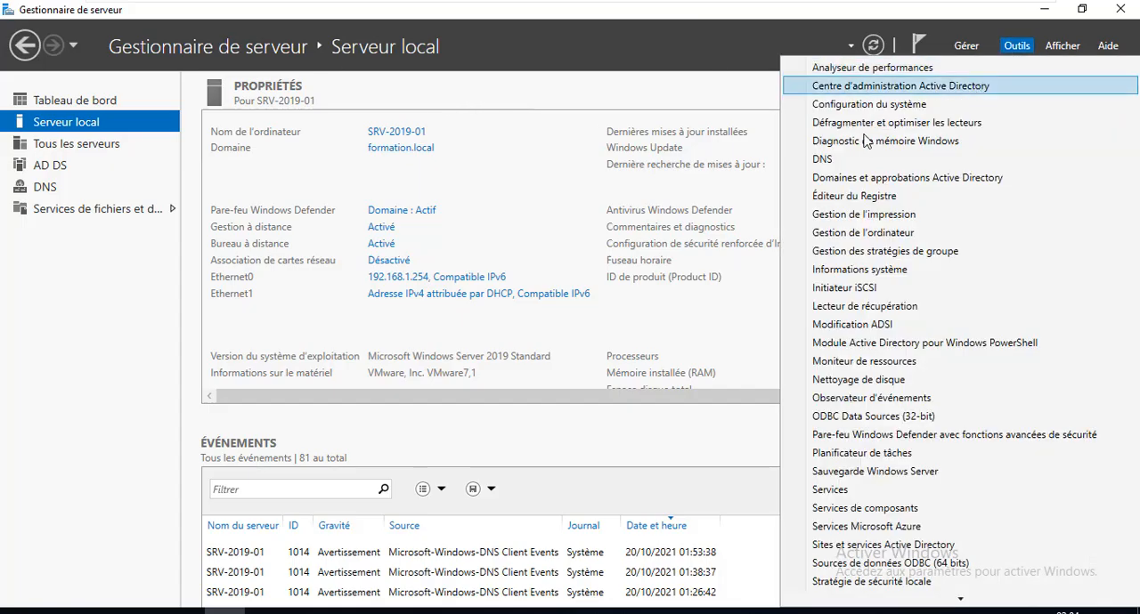
click(822, 160)
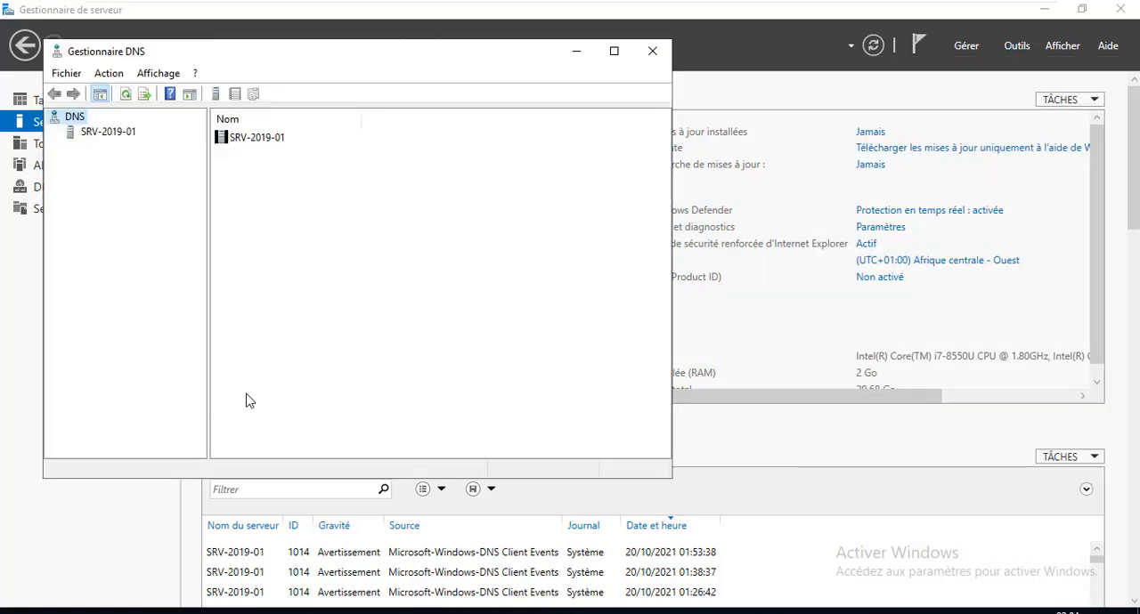
click(613, 51)
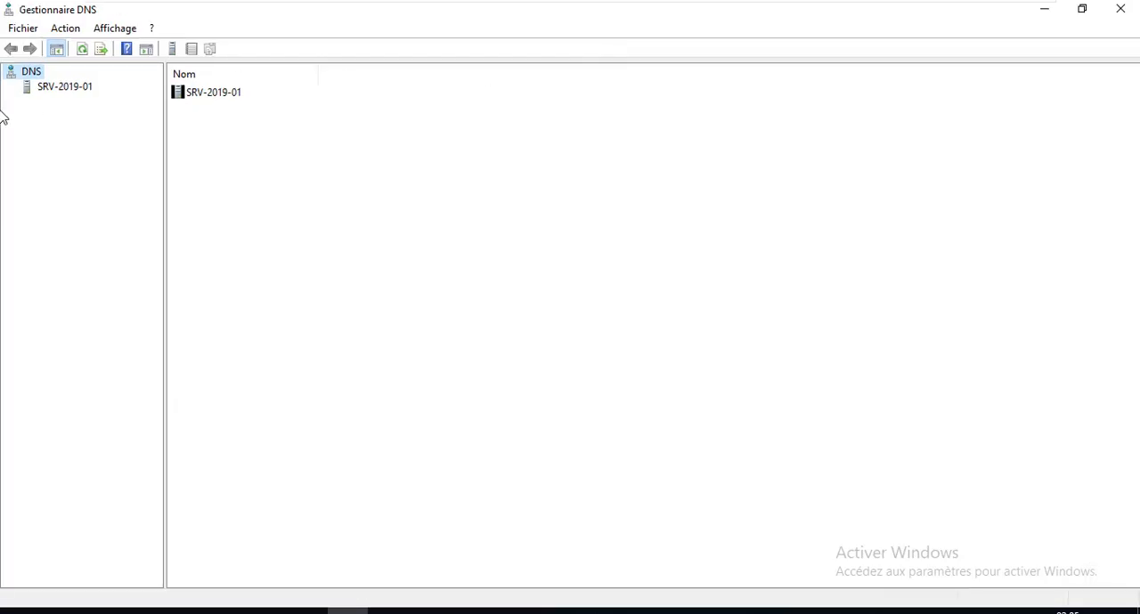
Expand SRV-2019-01 and its forward lookup zones, and display the records of the formation.local zone.
click(35, 87)
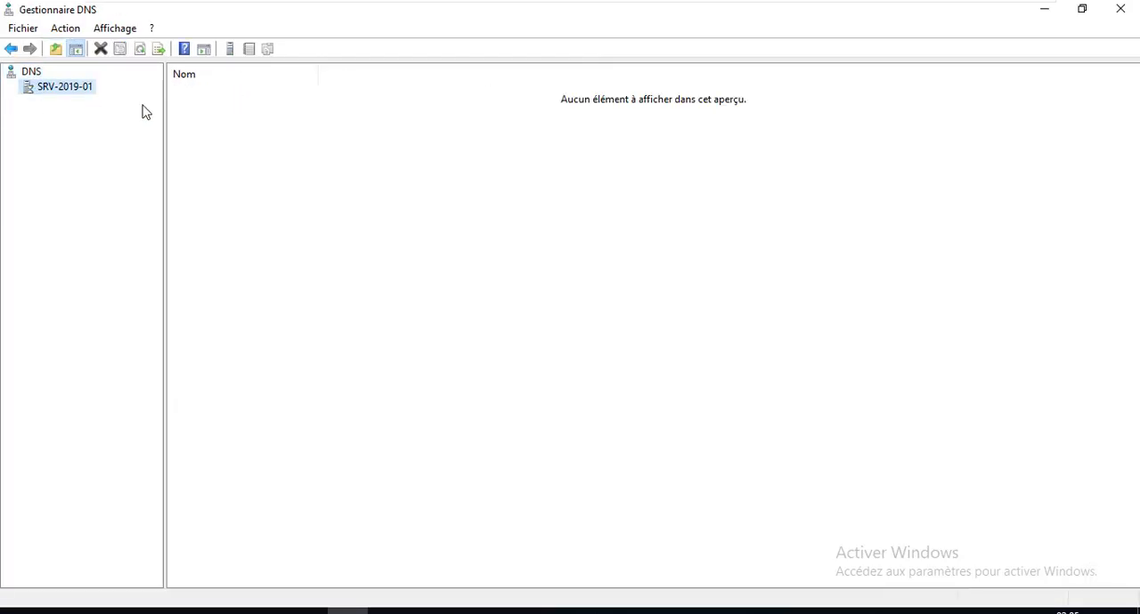
click(11, 86)
double_click(50, 108)
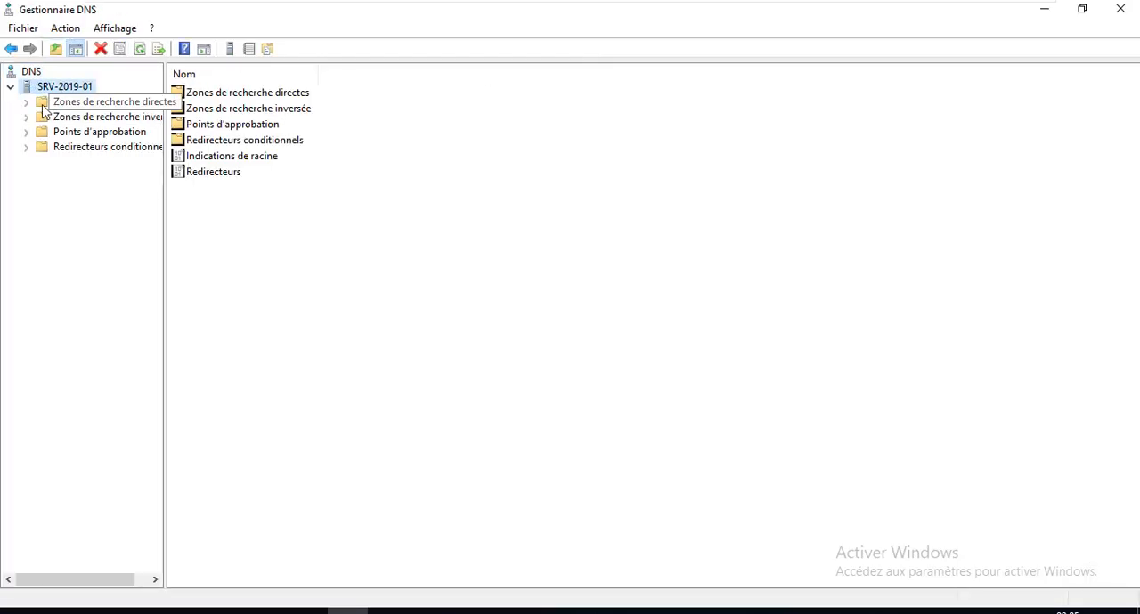
double_click(73, 134)
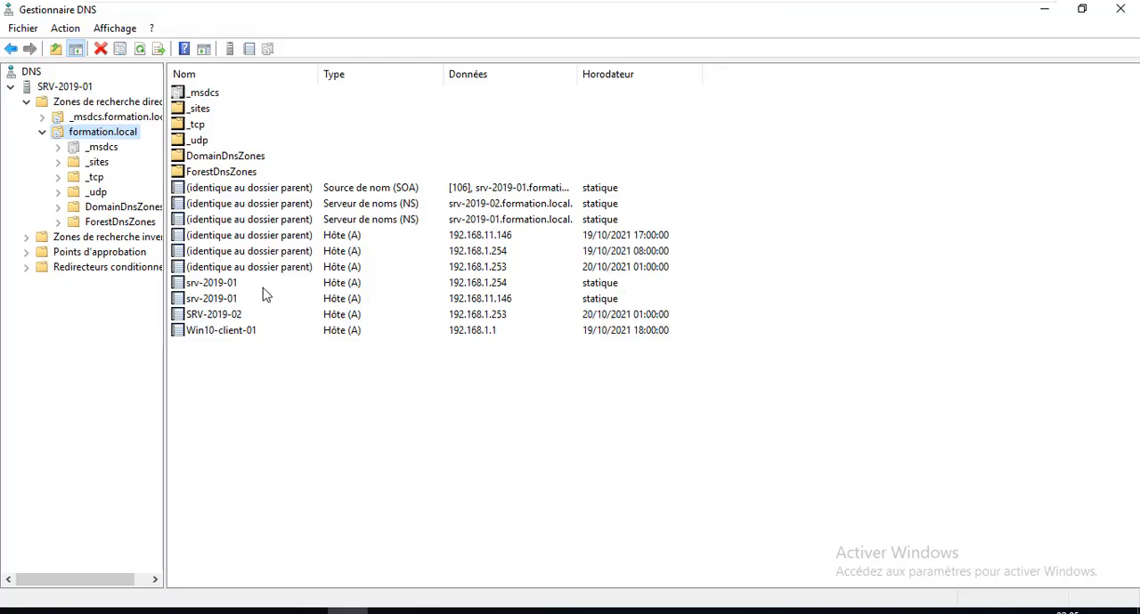
Examine the host, SOA and name server records of formation.local for both servers and the client, including the ForestDnsZones folder.
click(412, 318)
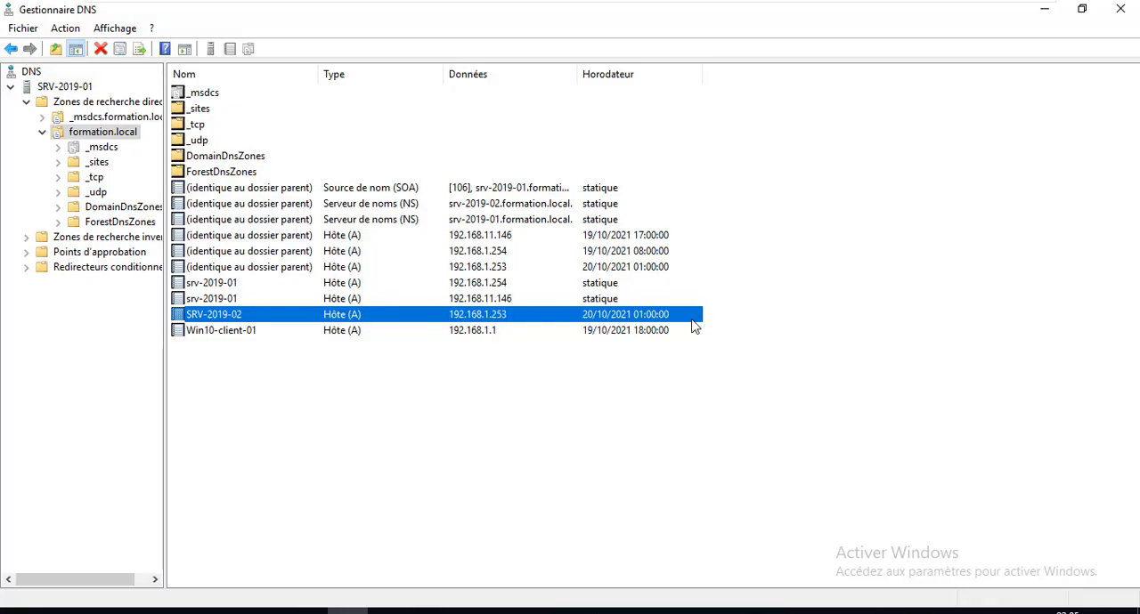
double_click(68, 222)
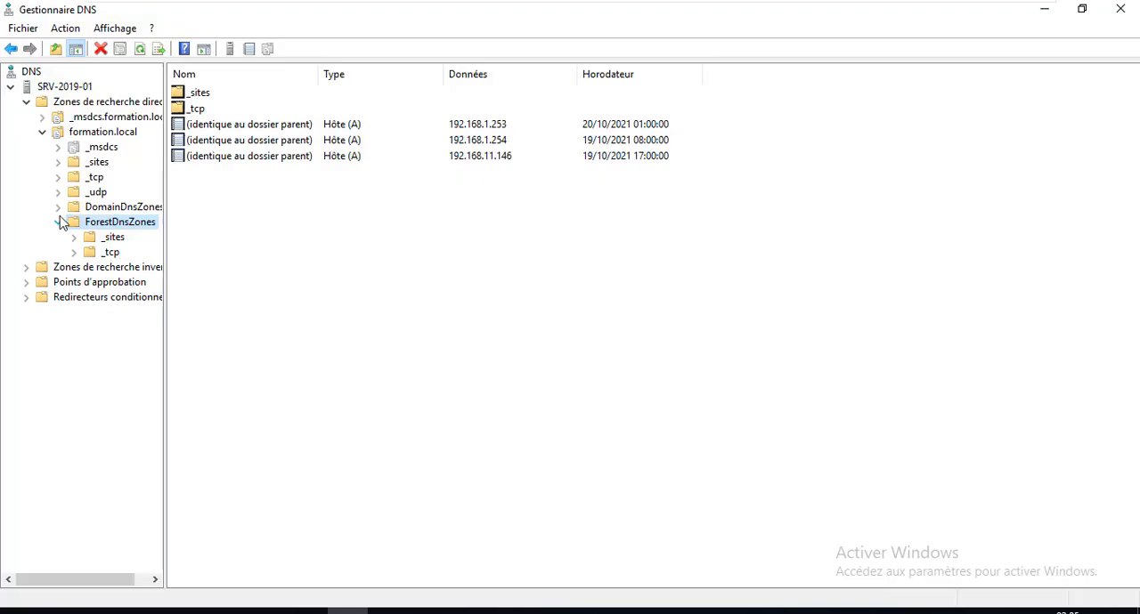
click(107, 132)
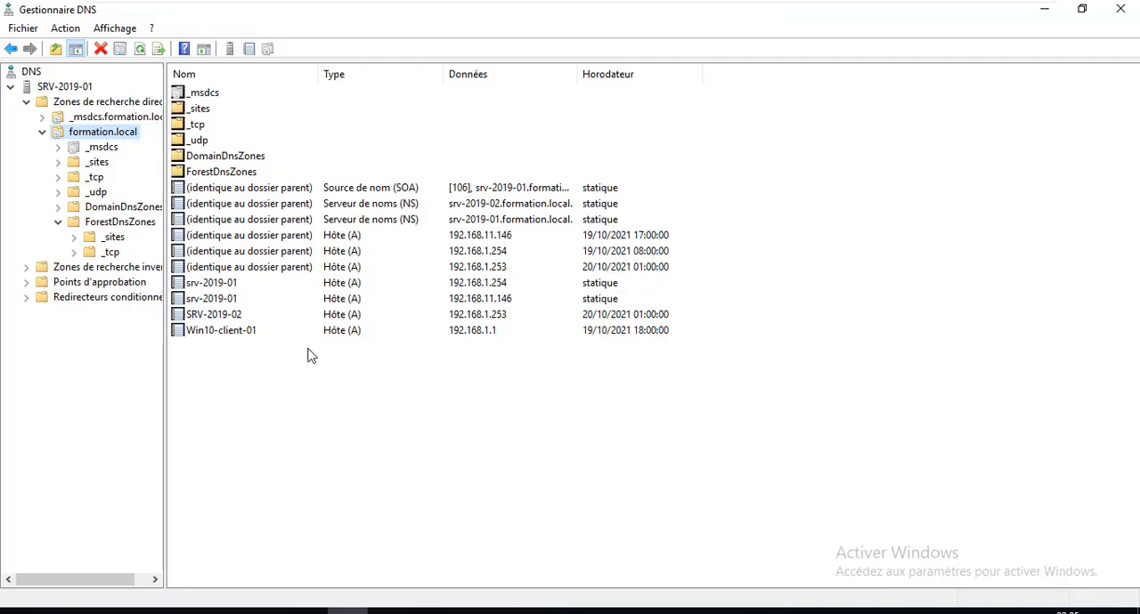
click(247, 335)
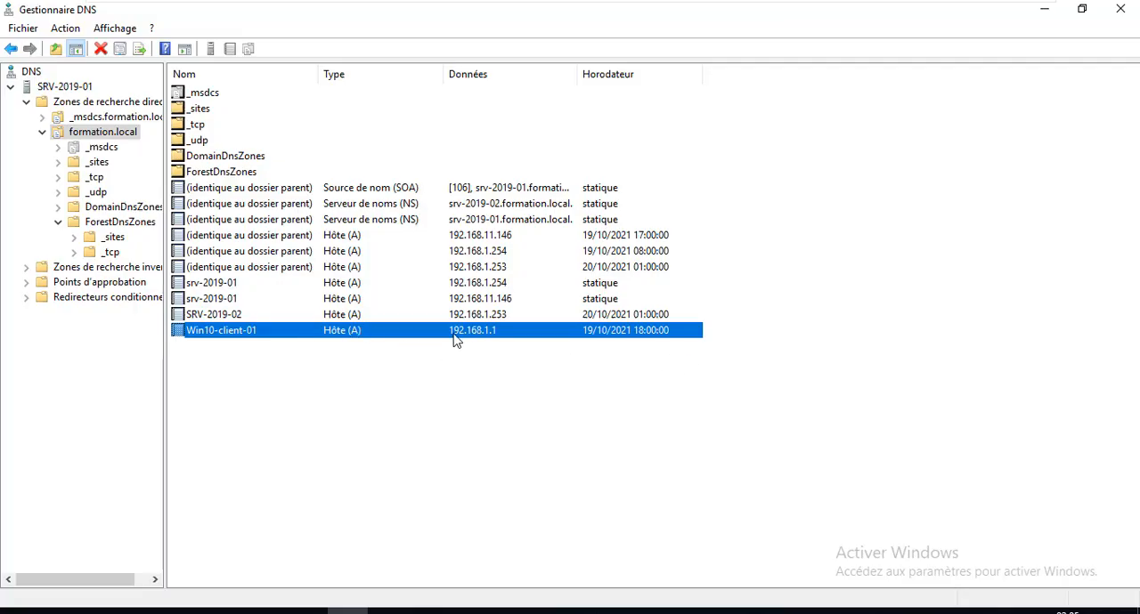
click(235, 316)
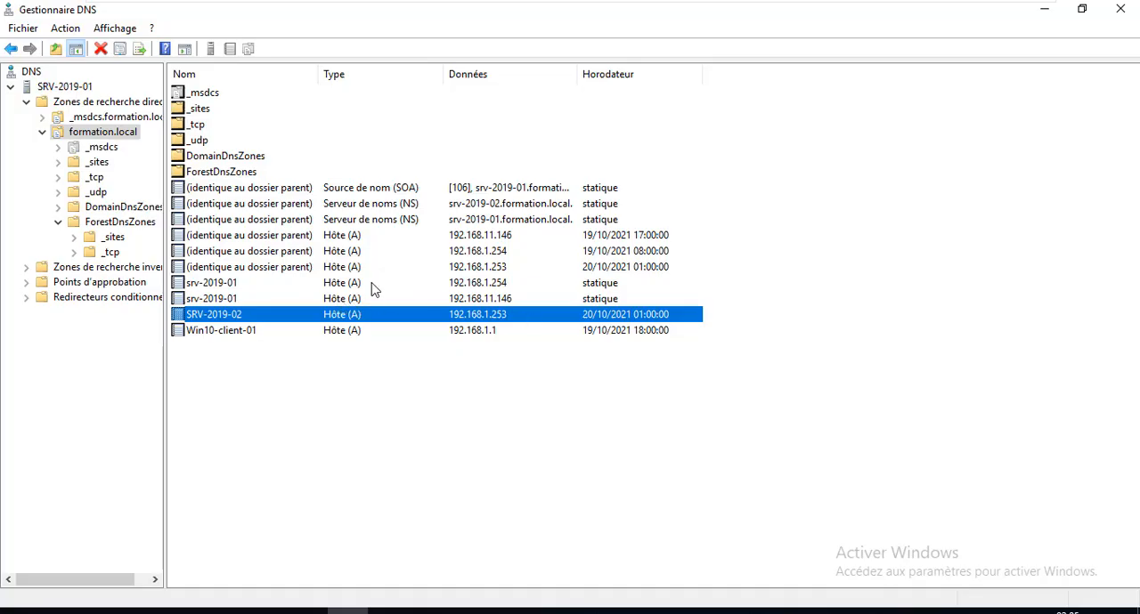
click(417, 195)
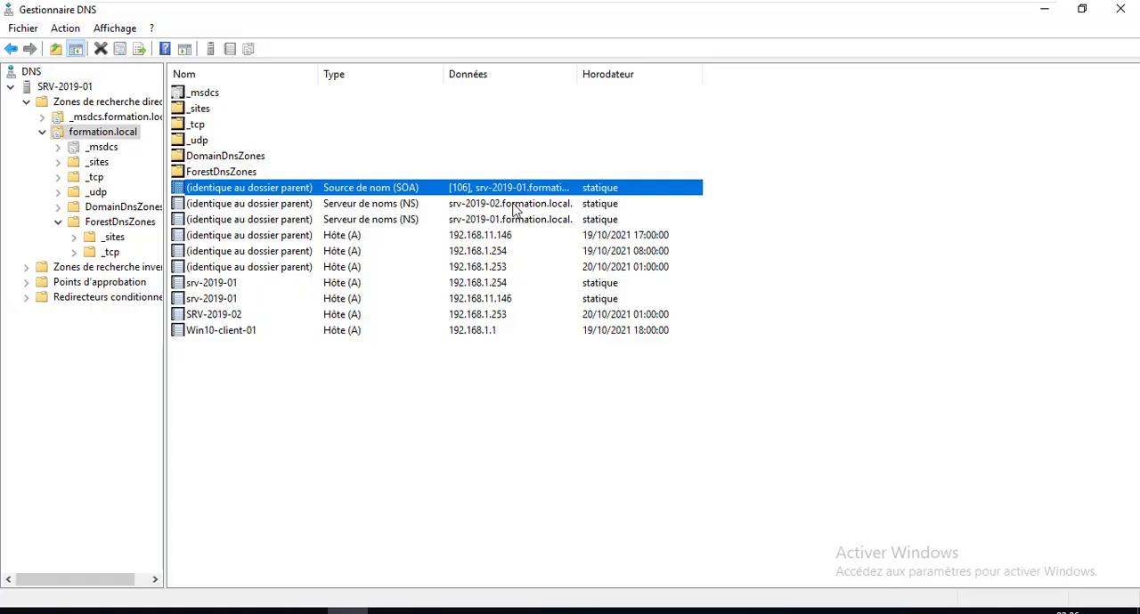
click(515, 204)
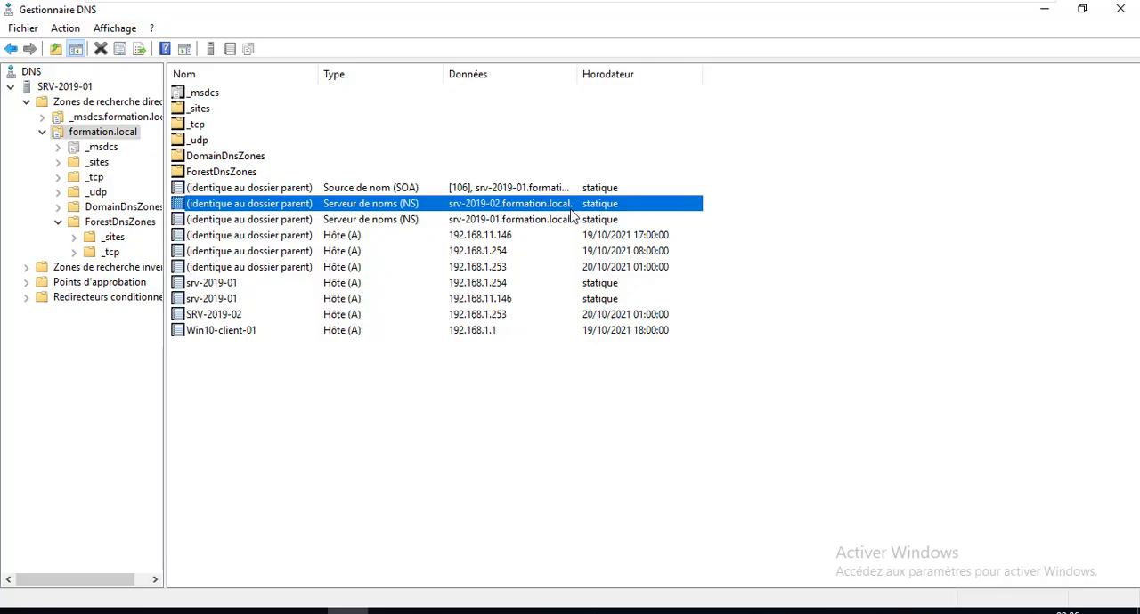
click(414, 189)
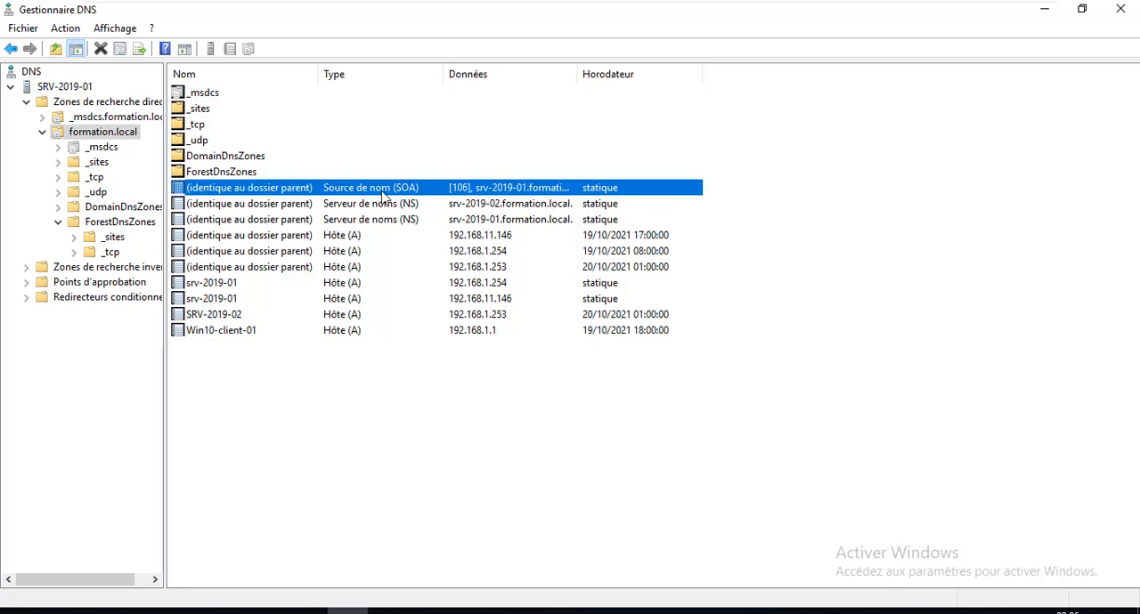
click(471, 205)
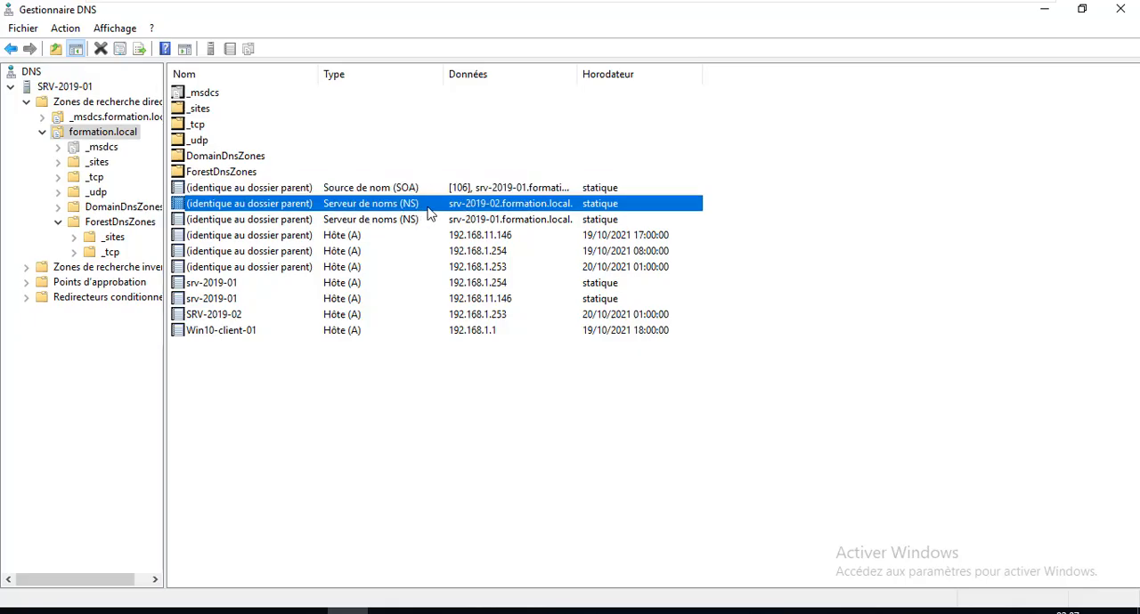
Switch to the SRV-2019-02 virtual machine and dismiss the Windows Admin Center notice.
mouse_move(394, 7)
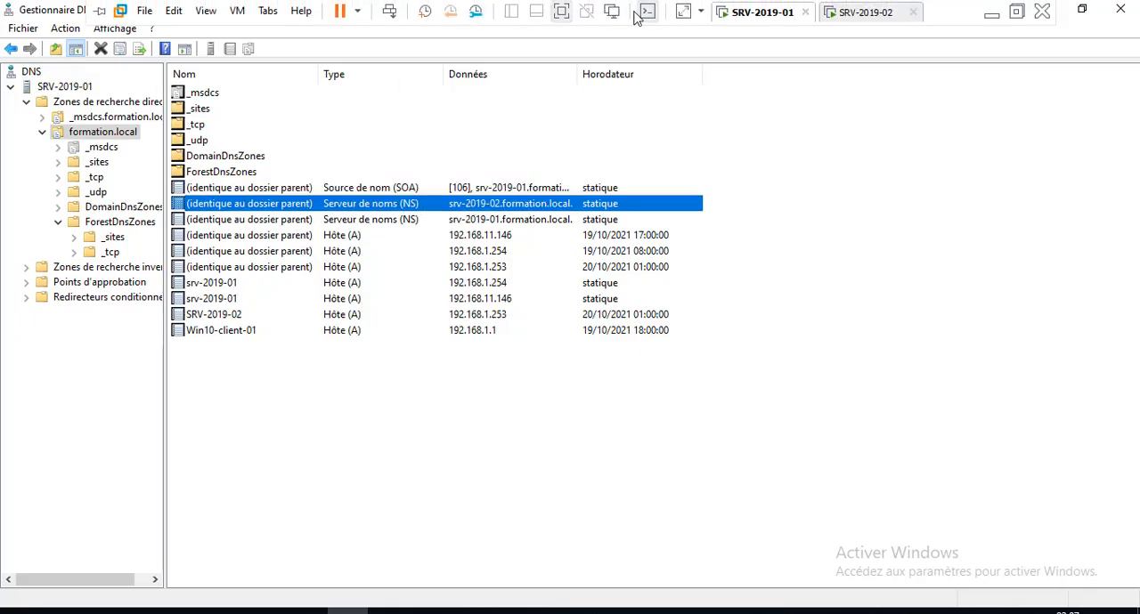
click(867, 14)
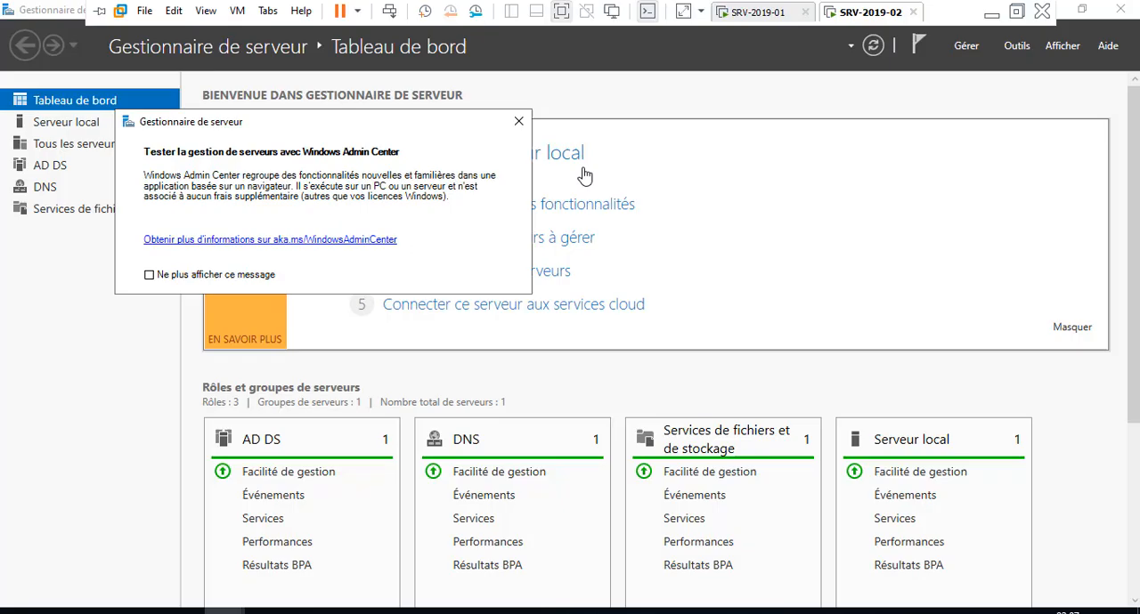
click(518, 121)
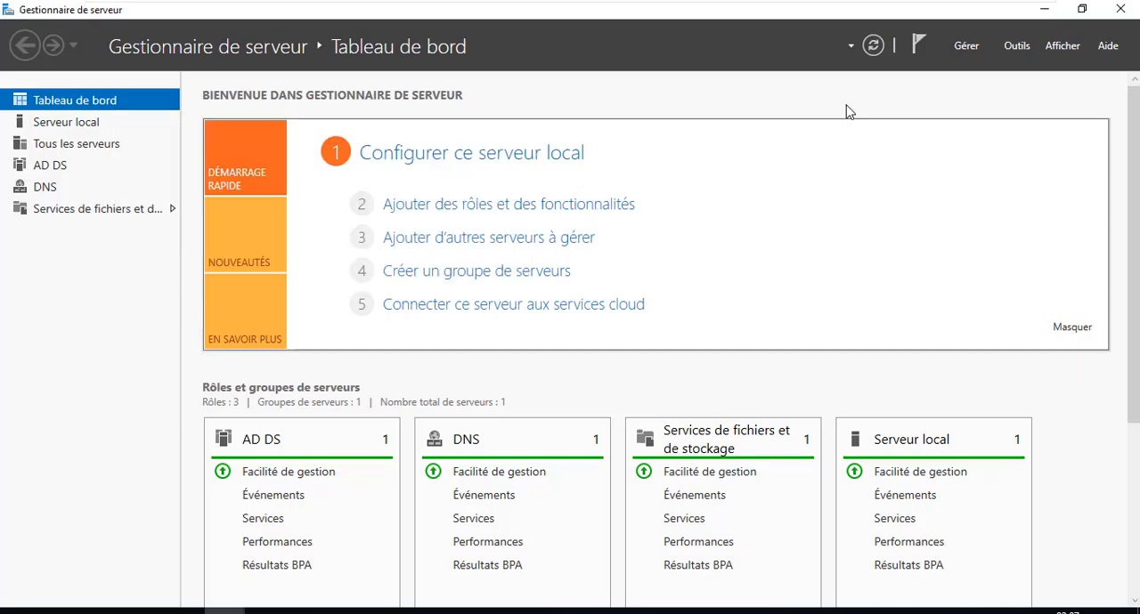
Open the Active Directory Administrative Center on SRV-2019-02, maximize it and display the formation (local) domain.
click(1017, 45)
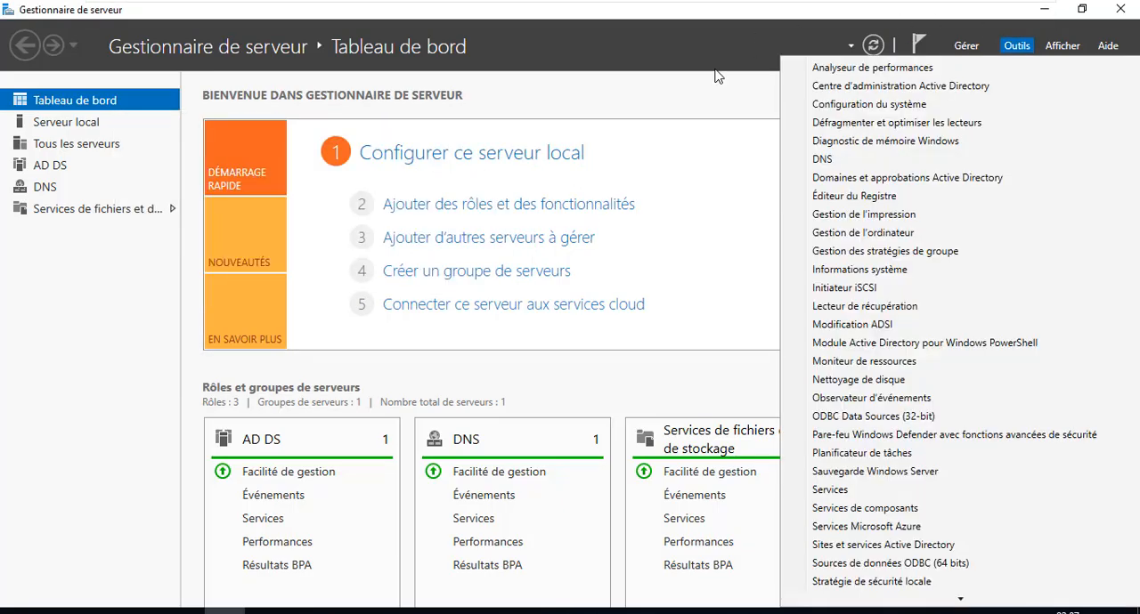
click(900, 89)
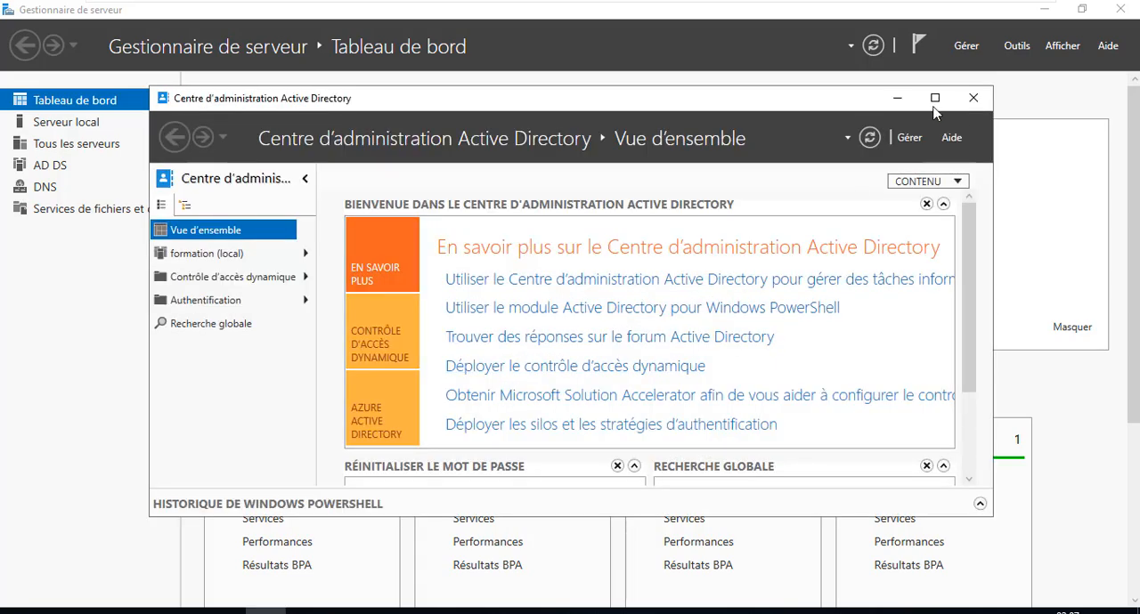
click(934, 98)
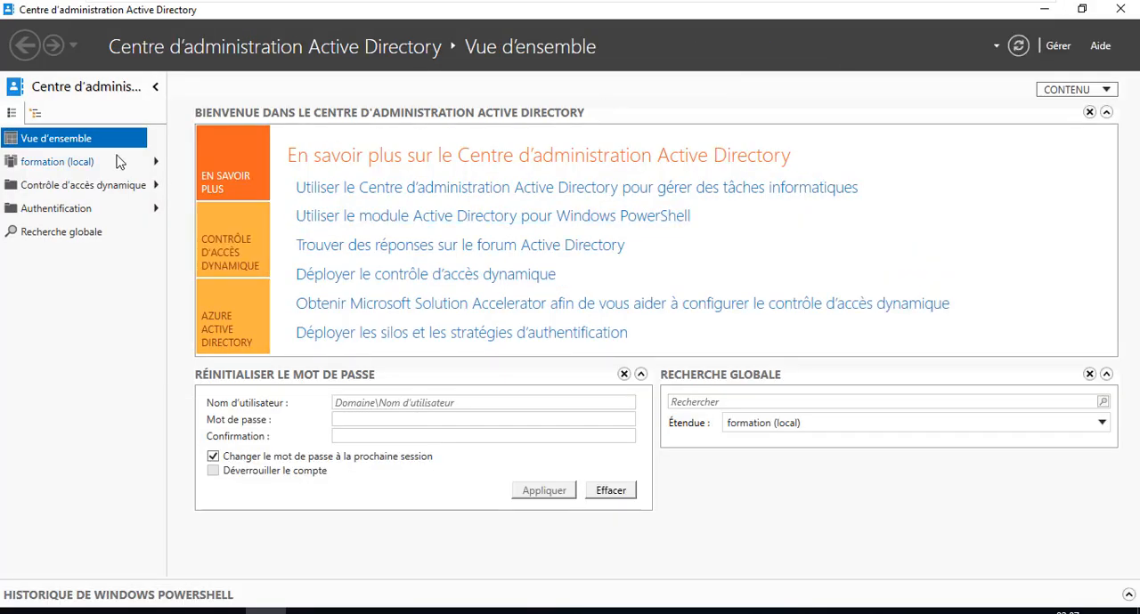
click(60, 164)
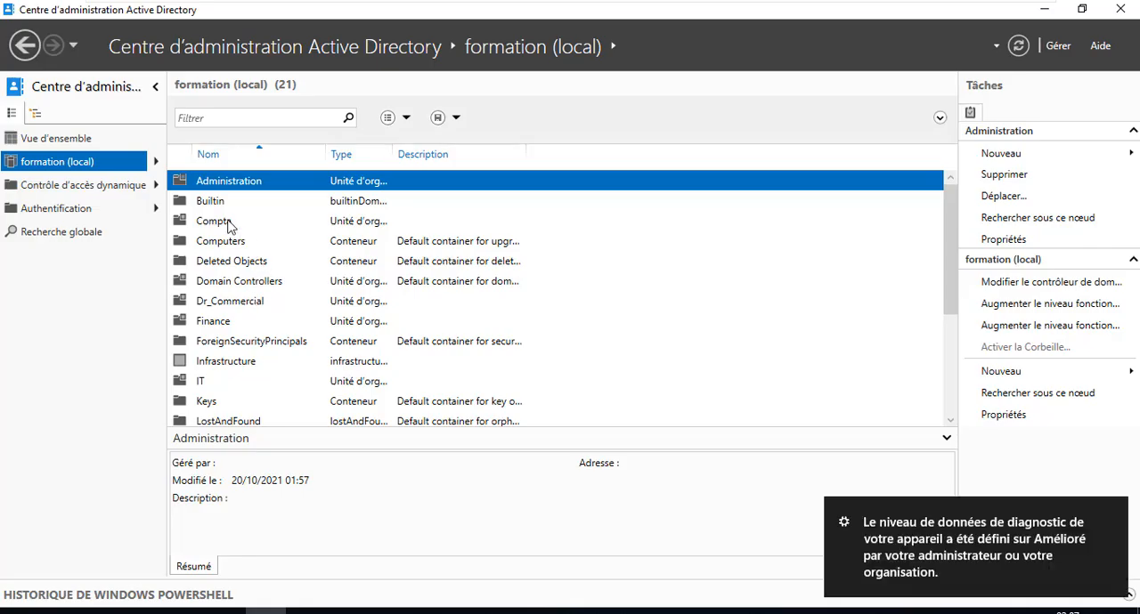
Inspect the domain's organizational units and the contents of the IT unit, and close the Active Directory Administrative Center.
click(228, 223)
scroll(262, 295, down, 2)
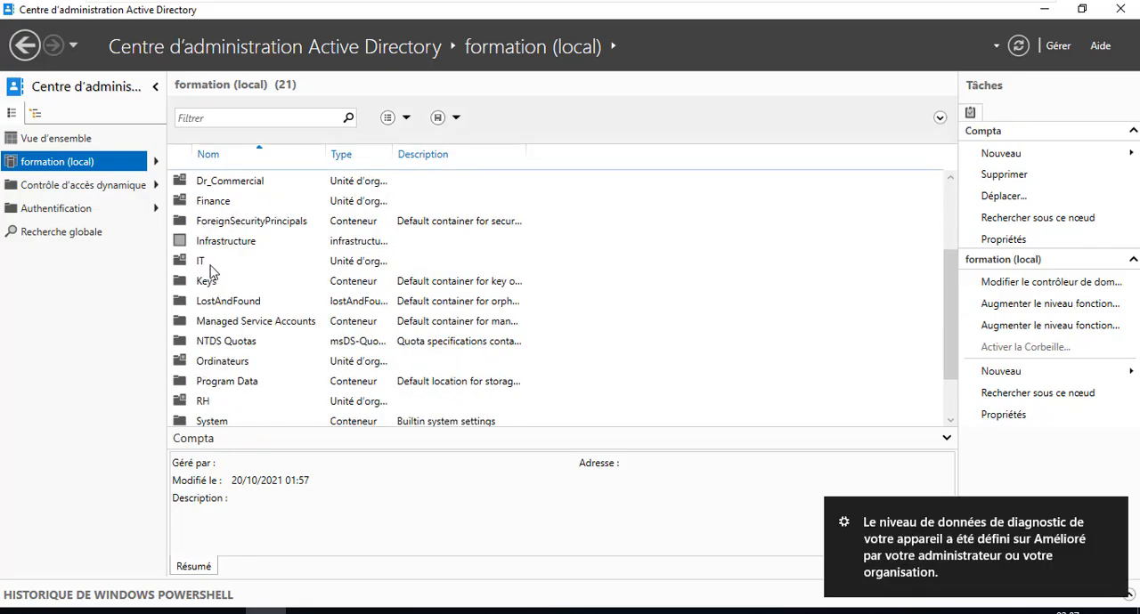
double_click(204, 263)
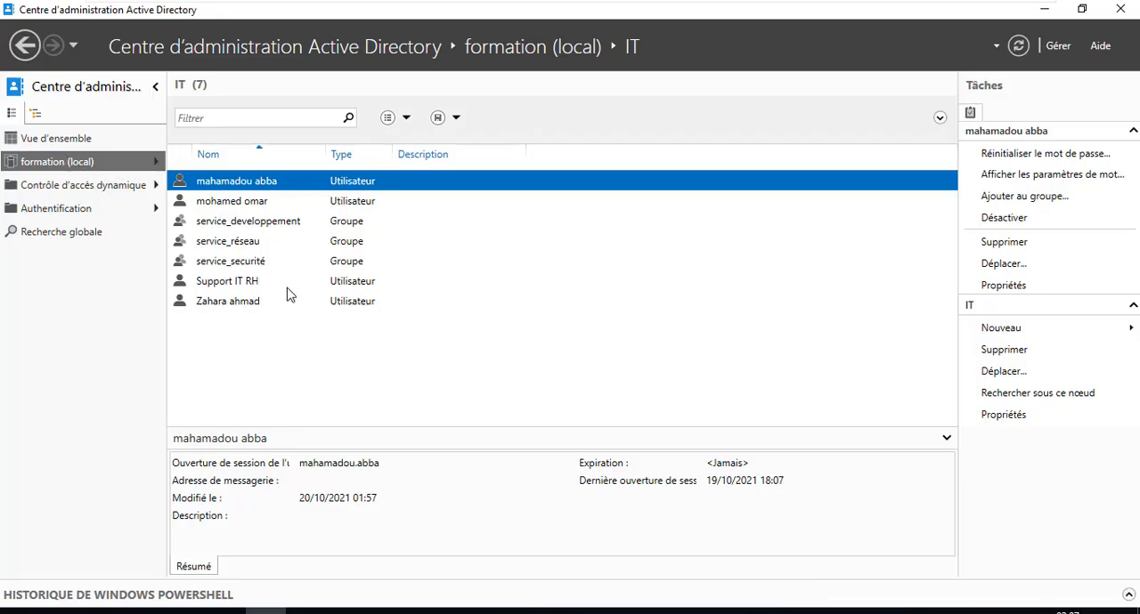
click(51, 165)
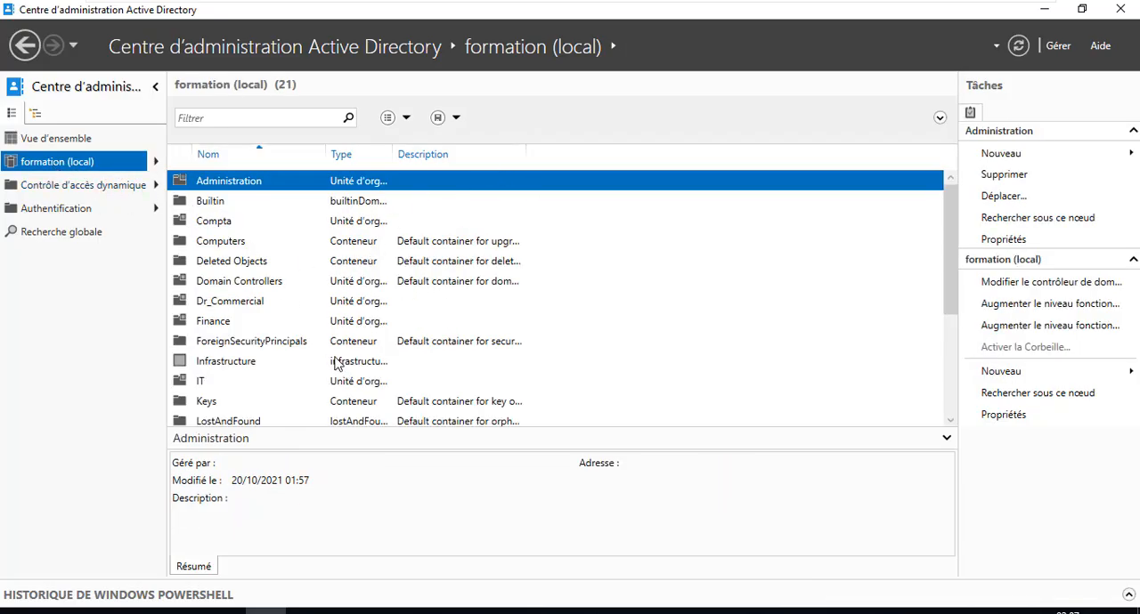
click(1115, 12)
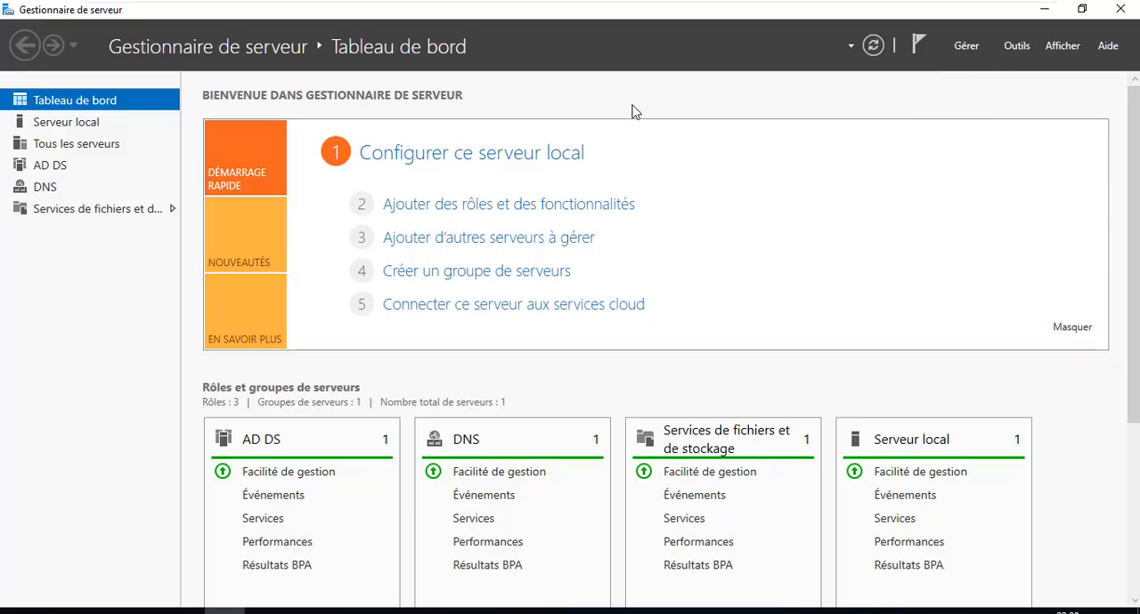
Open the DNS management console on SRV-2019-02 and maximize its window.
click(1018, 46)
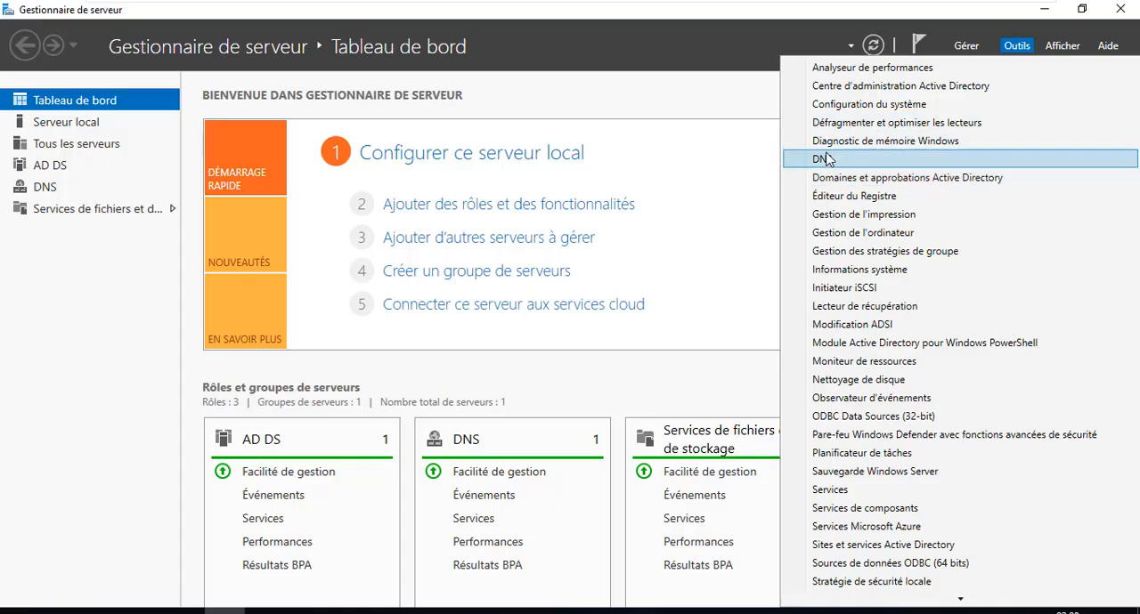
click(273, 111)
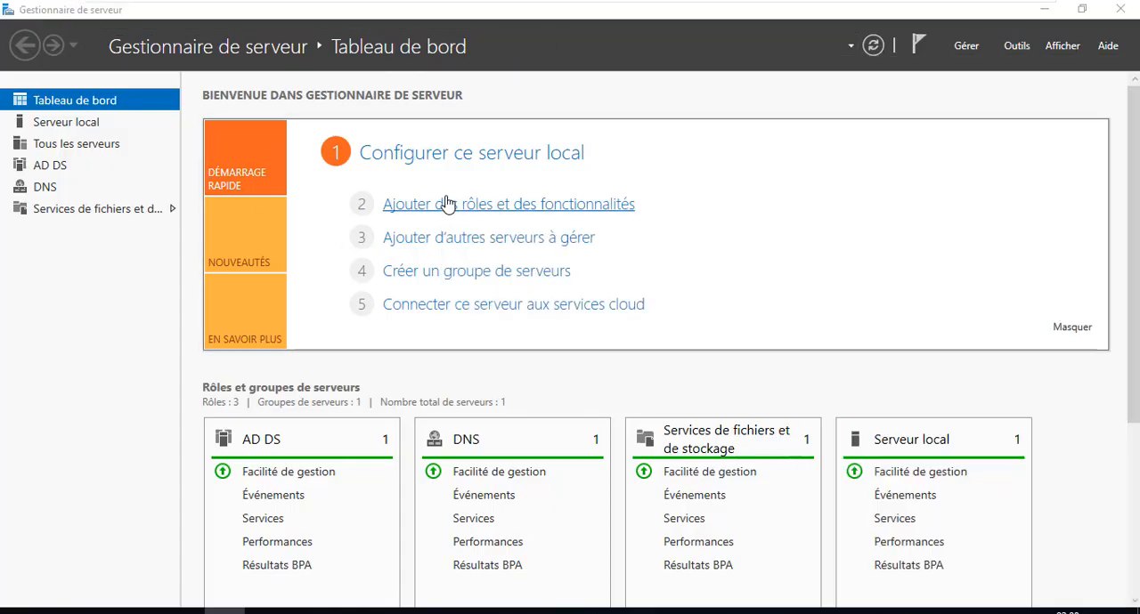
click(614, 51)
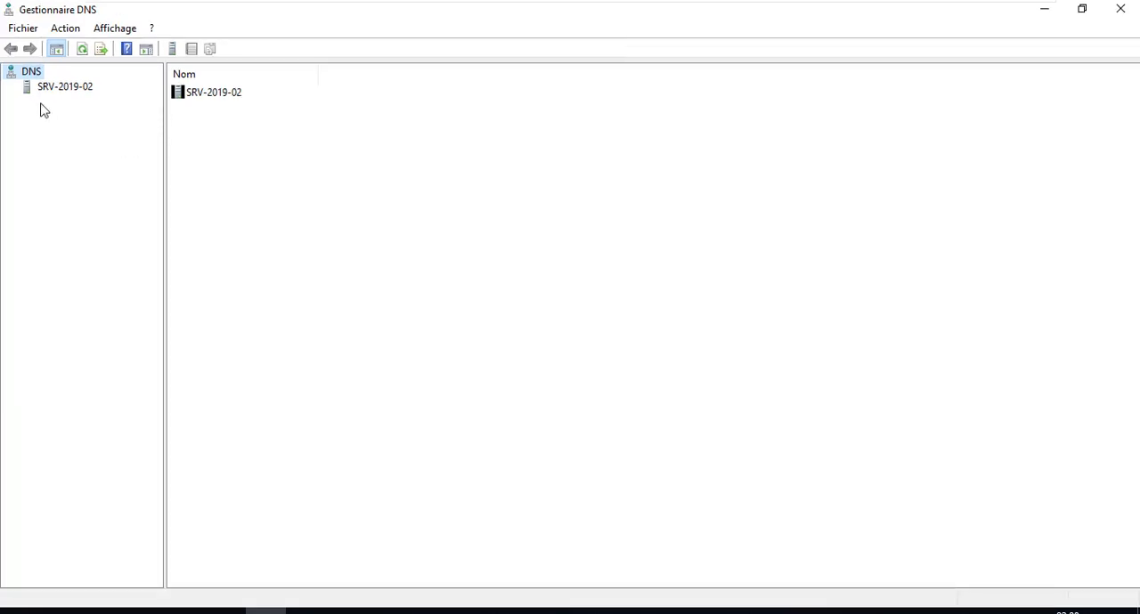
Expand the SRV-2019-02 DNS server and display its reverse lookup zones.
click(25, 89)
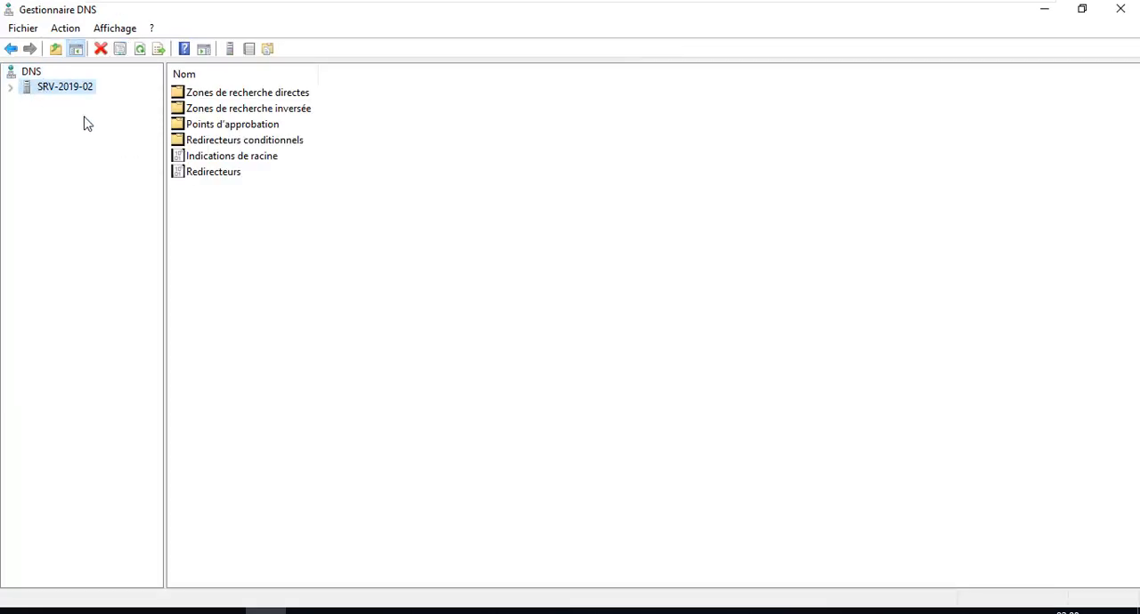
click(10, 89)
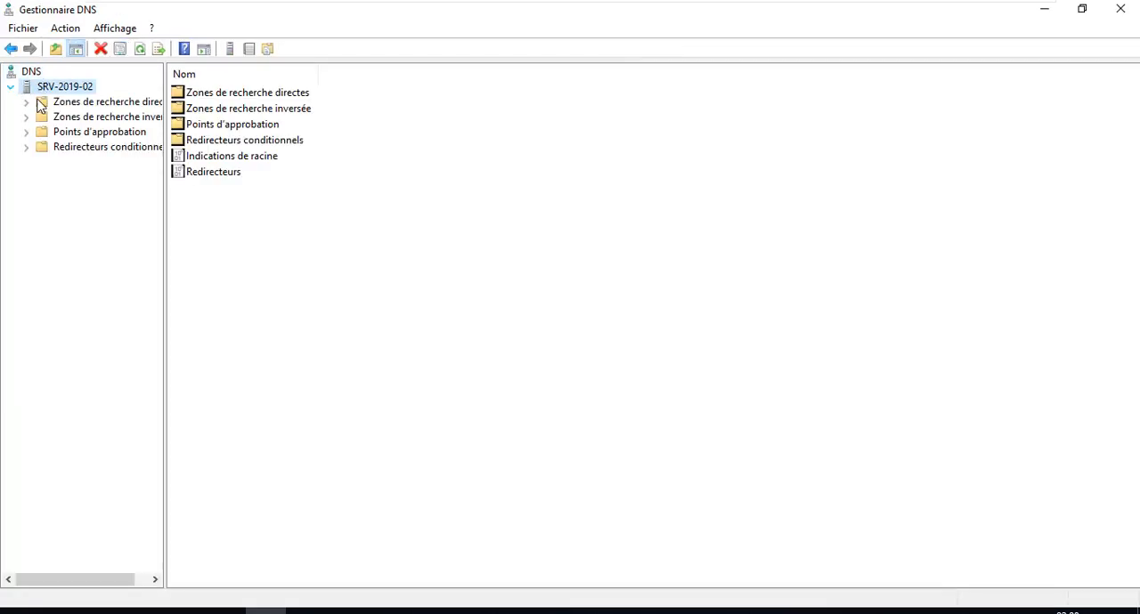
click(104, 119)
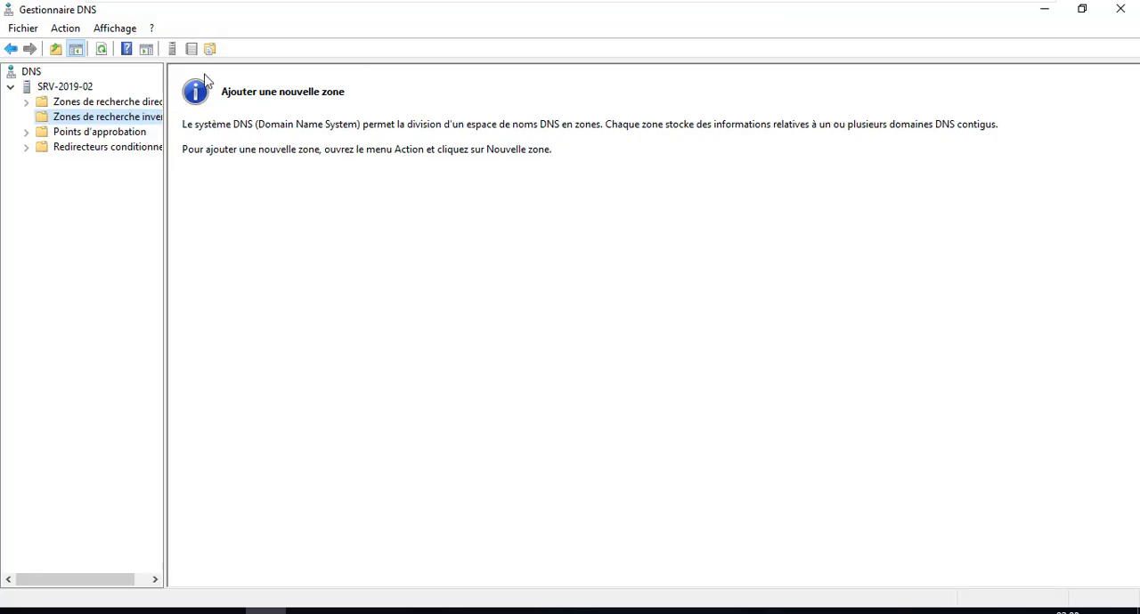
Open the formation.local forward lookup zone on SRV-2019-02 and examine its name server and SOA records.
click(130, 105)
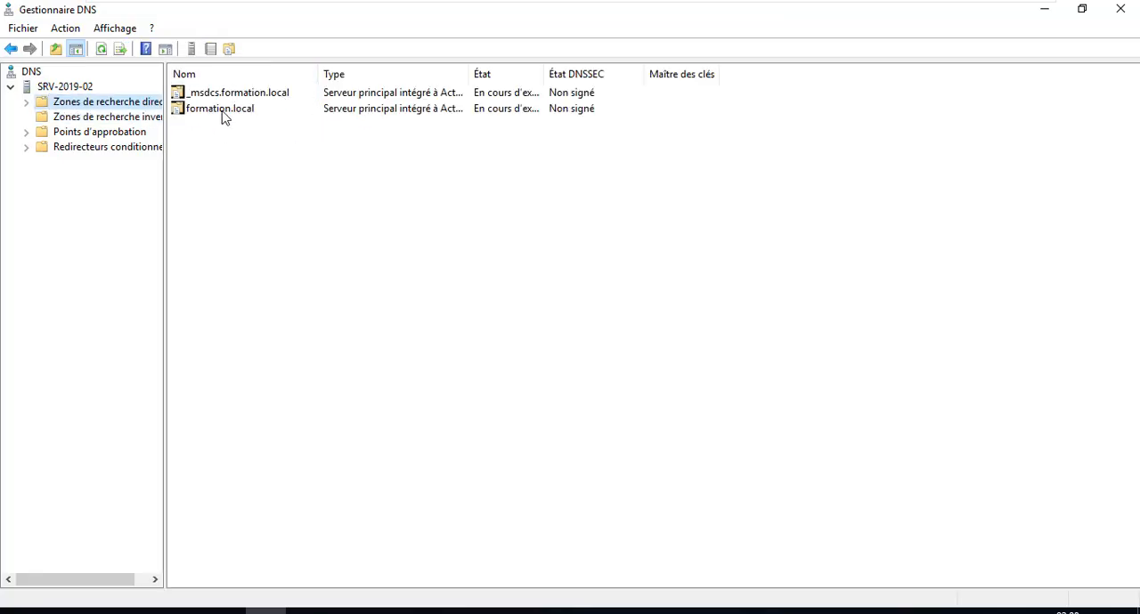
double_click(208, 110)
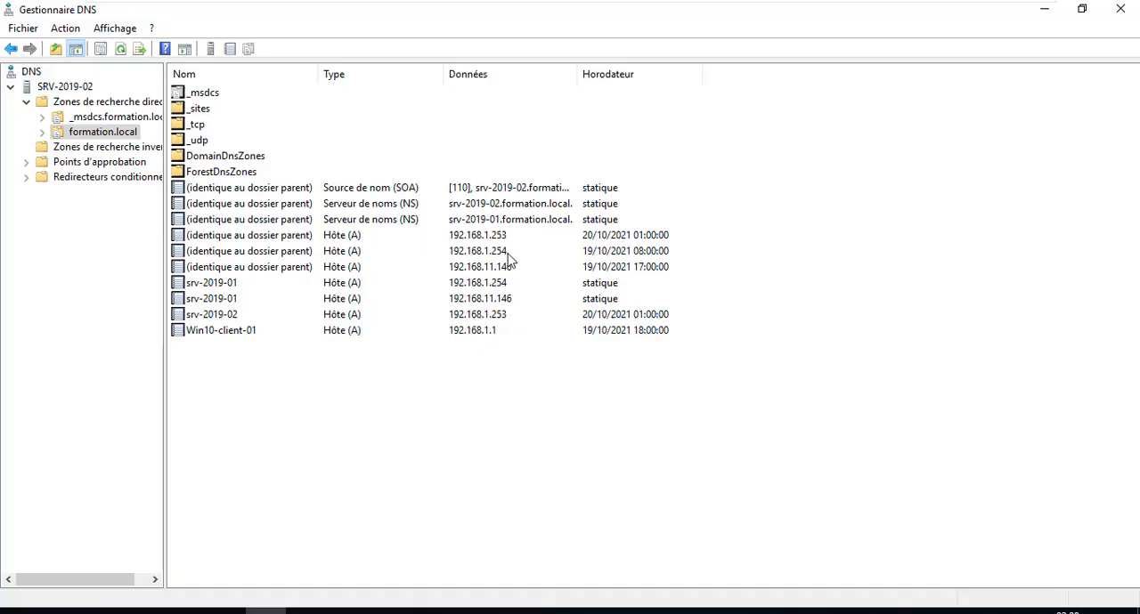
click(474, 222)
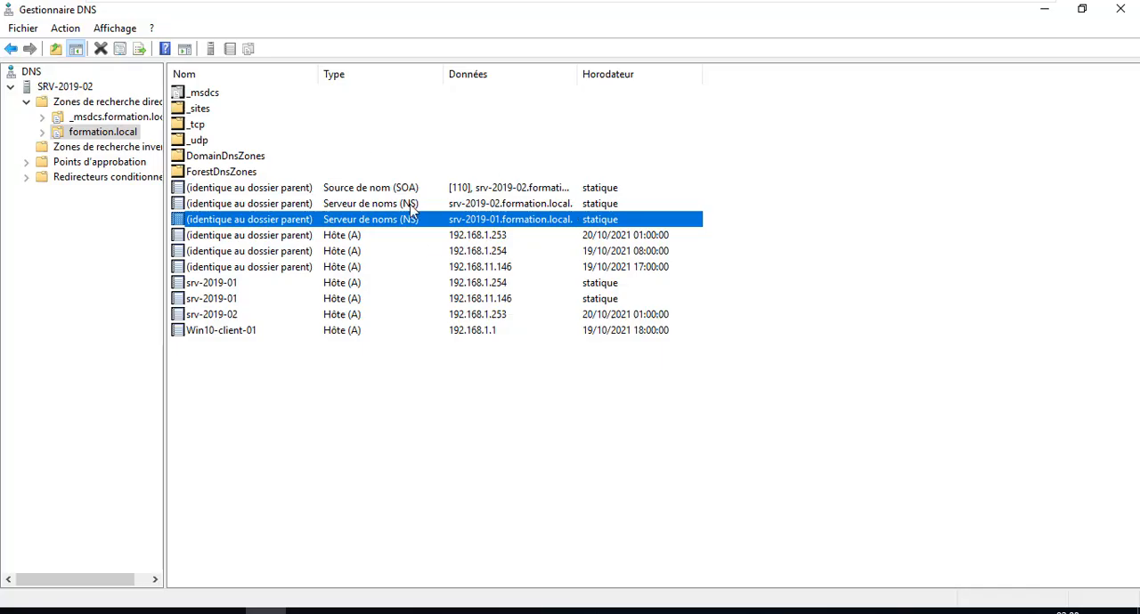
click(512, 206)
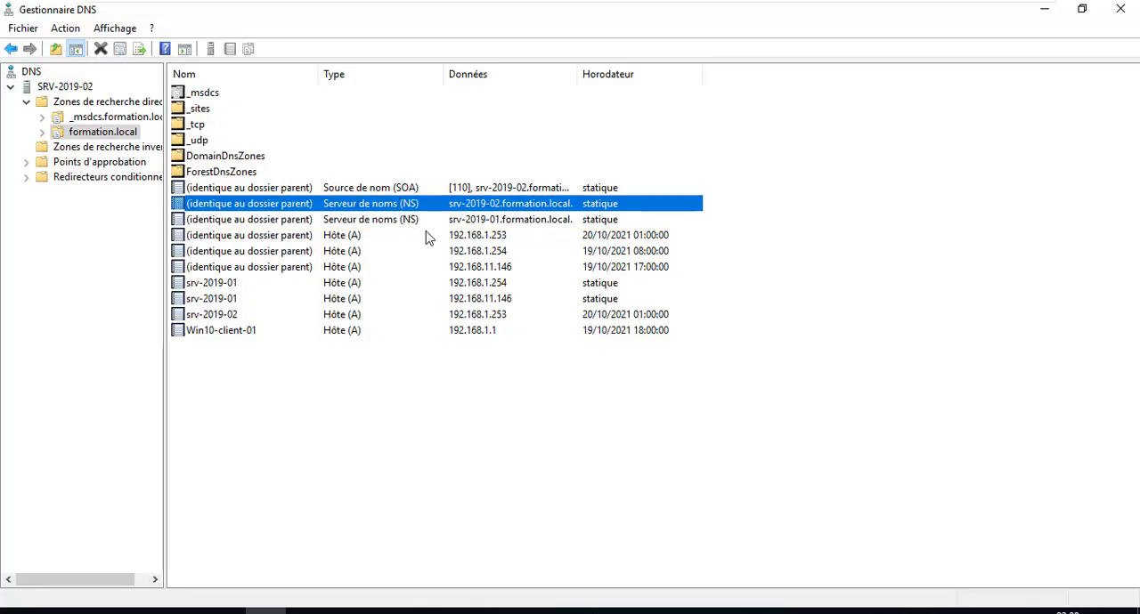
click(401, 189)
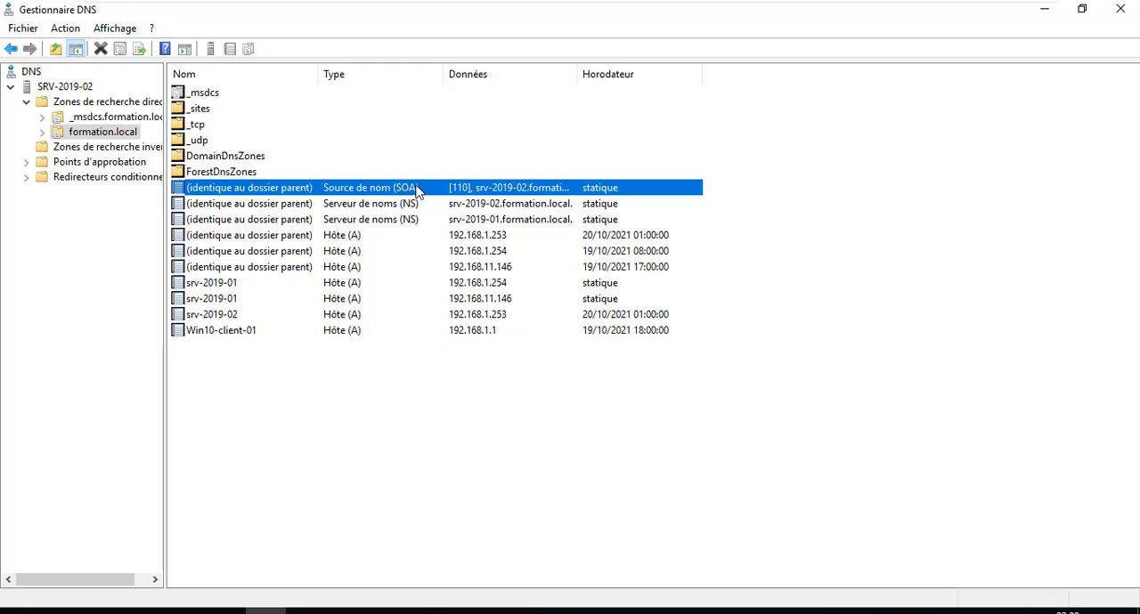
Start a new IPv4 reverse lookup zone as an Active Directory-integrated primary zone, replicated to all DNS servers on domain controllers in formation.local.
click(53, 147)
right_click(50, 153)
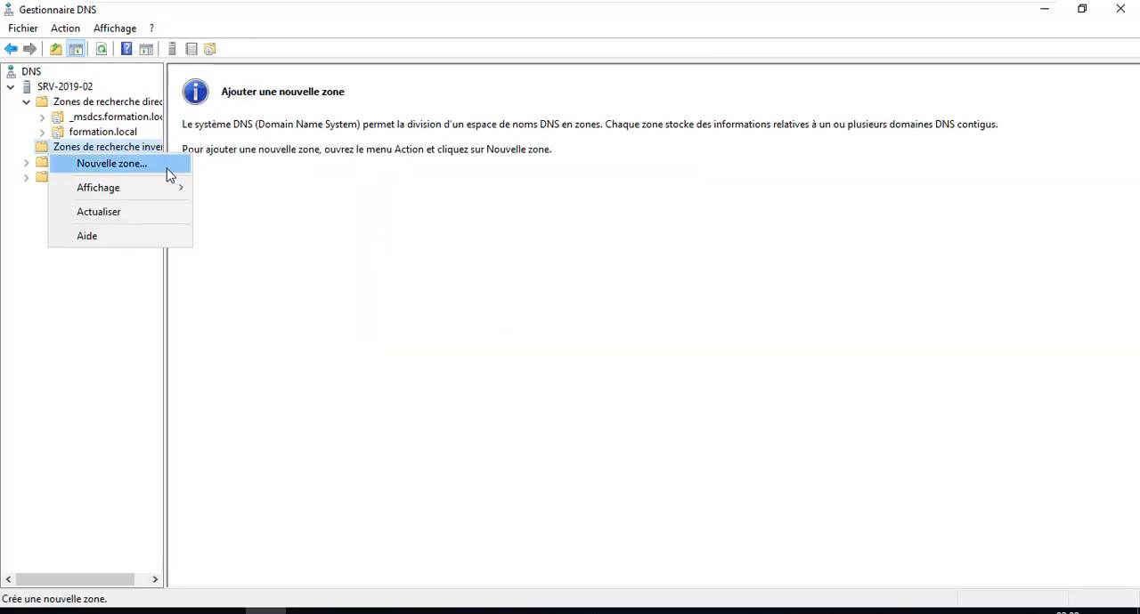
click(168, 166)
click(335, 335)
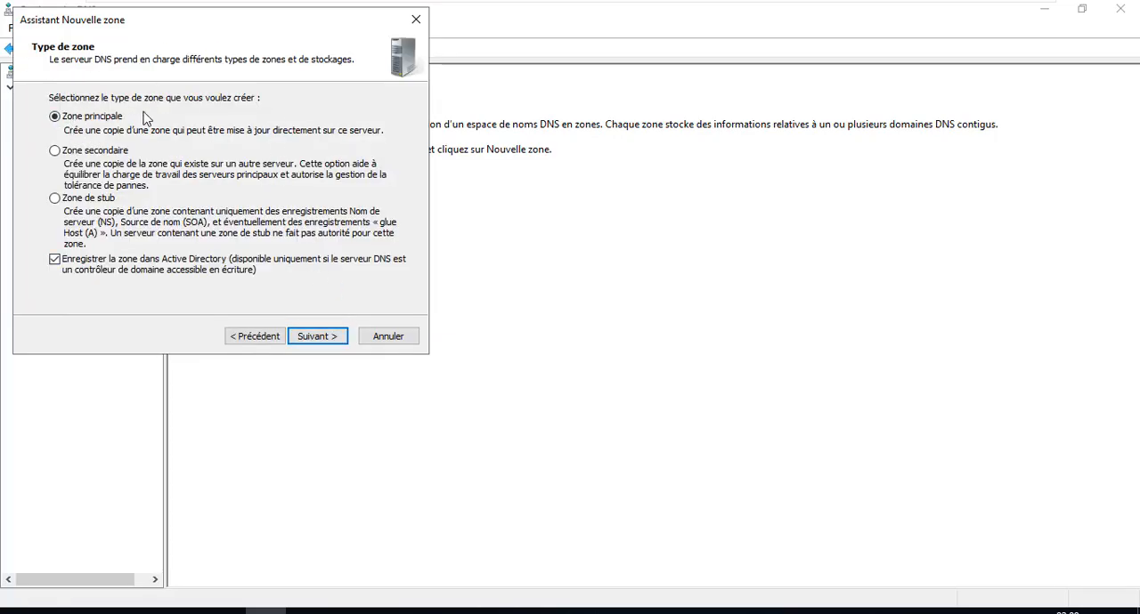
click(323, 337)
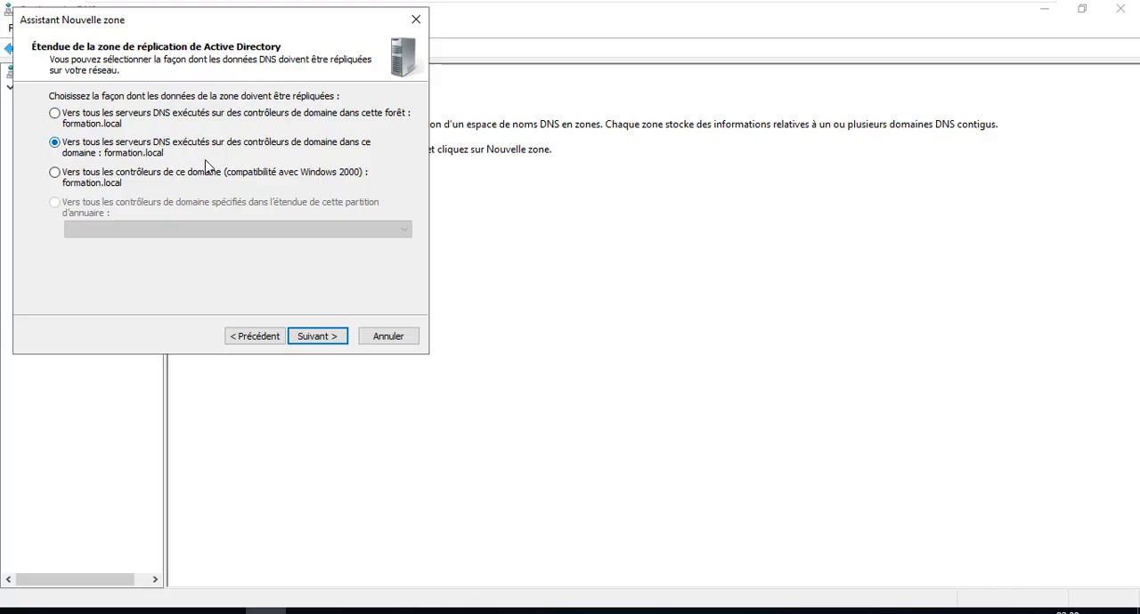
click(324, 336)
click(324, 335)
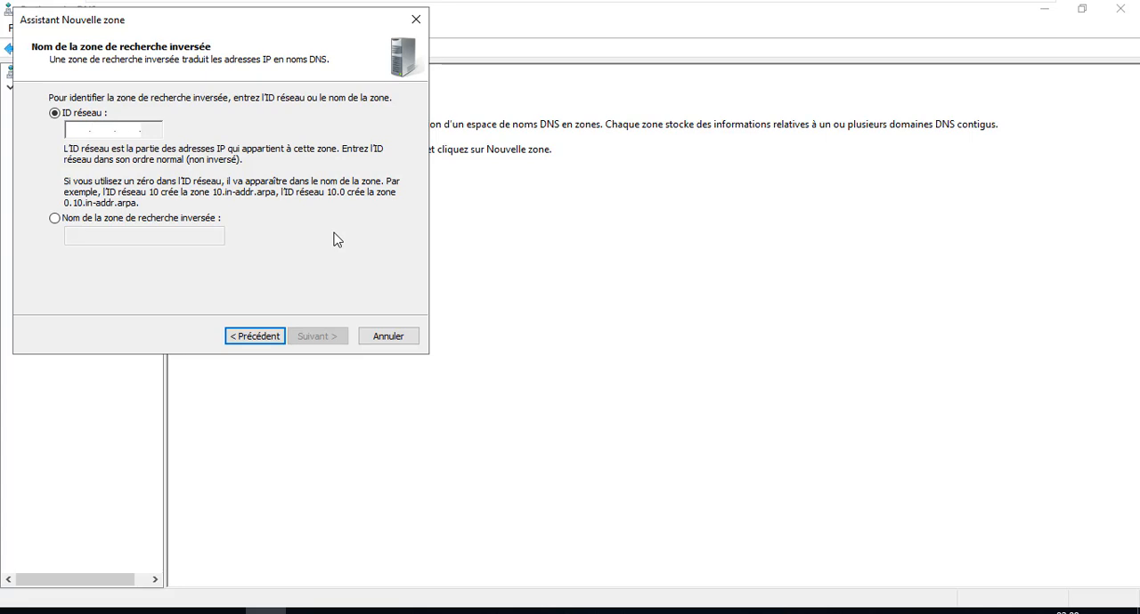
Finish the reverse zone with network ID 192.168.1 and secure-only dynamic updates, and display its records with a wider name column.
text(192.)
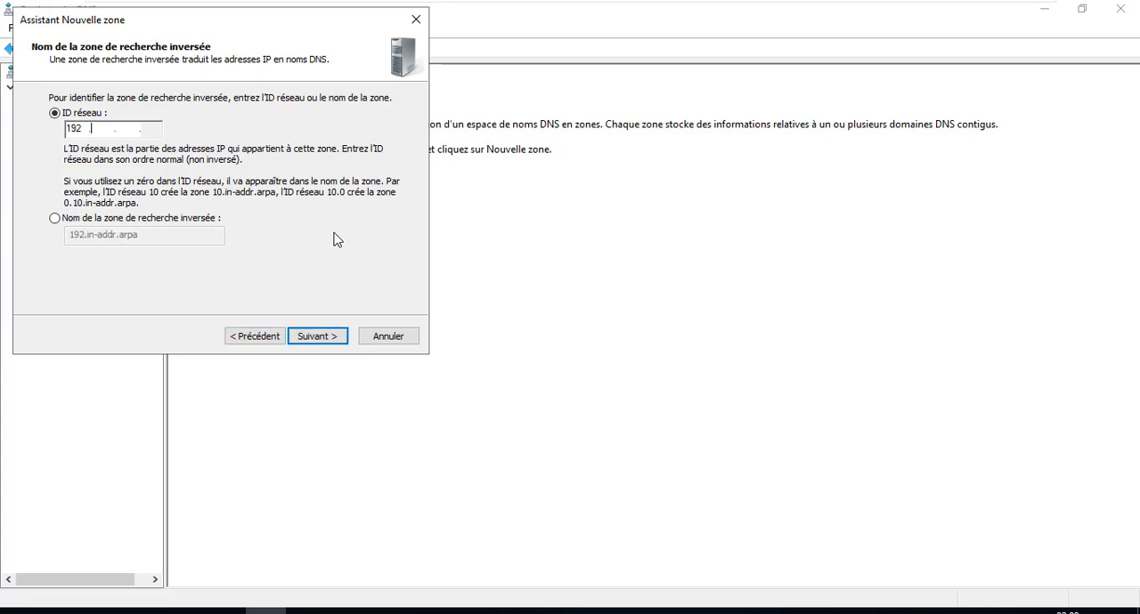
text(168.1)
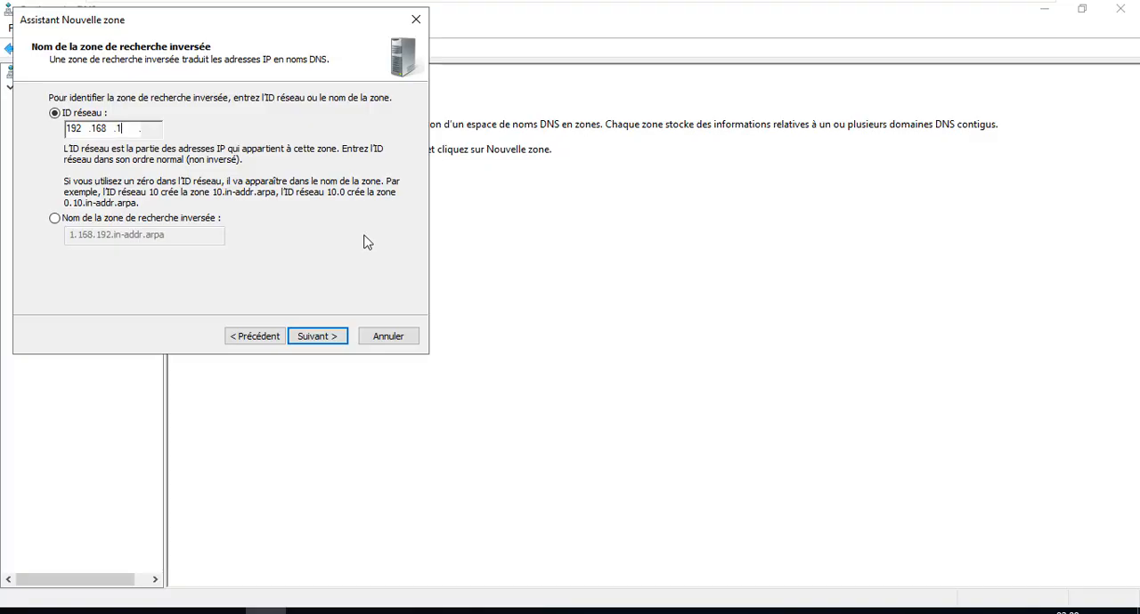
click(331, 337)
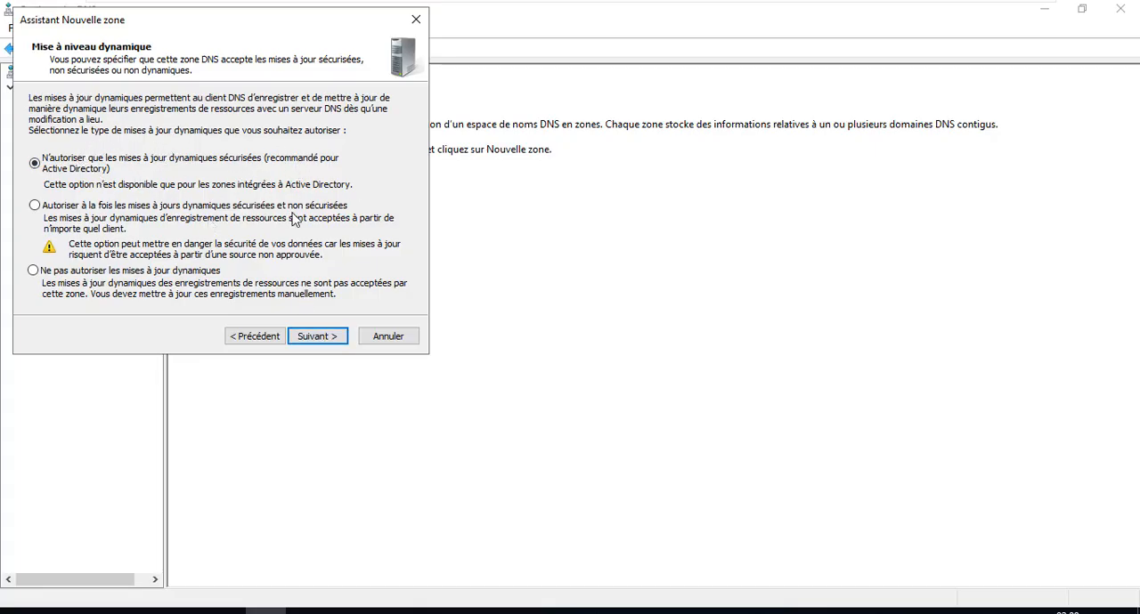
click(322, 339)
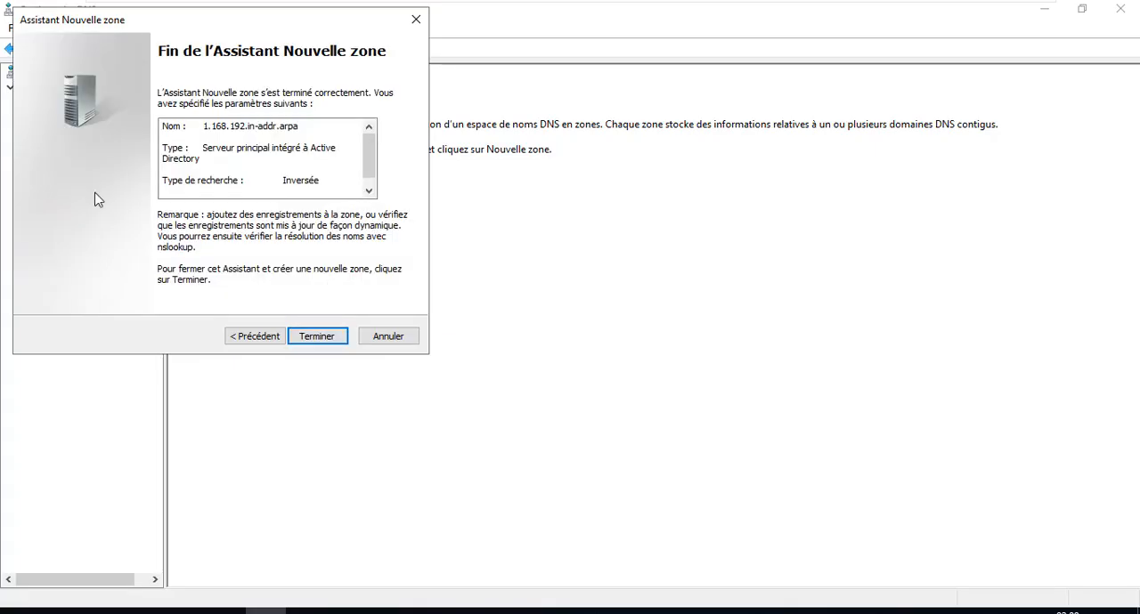
click(318, 338)
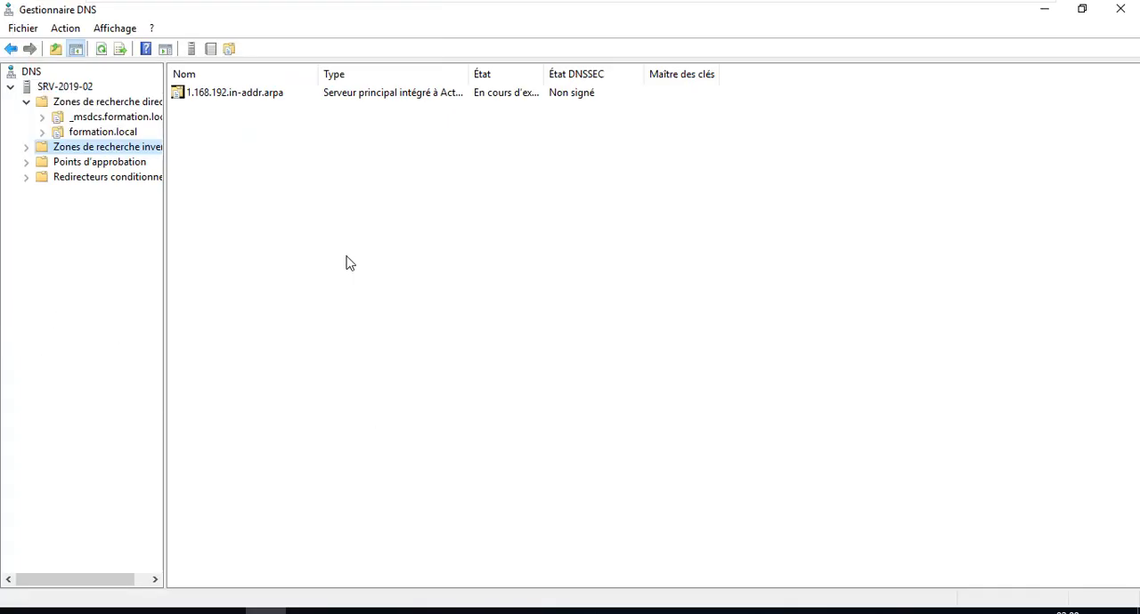
double_click(193, 94)
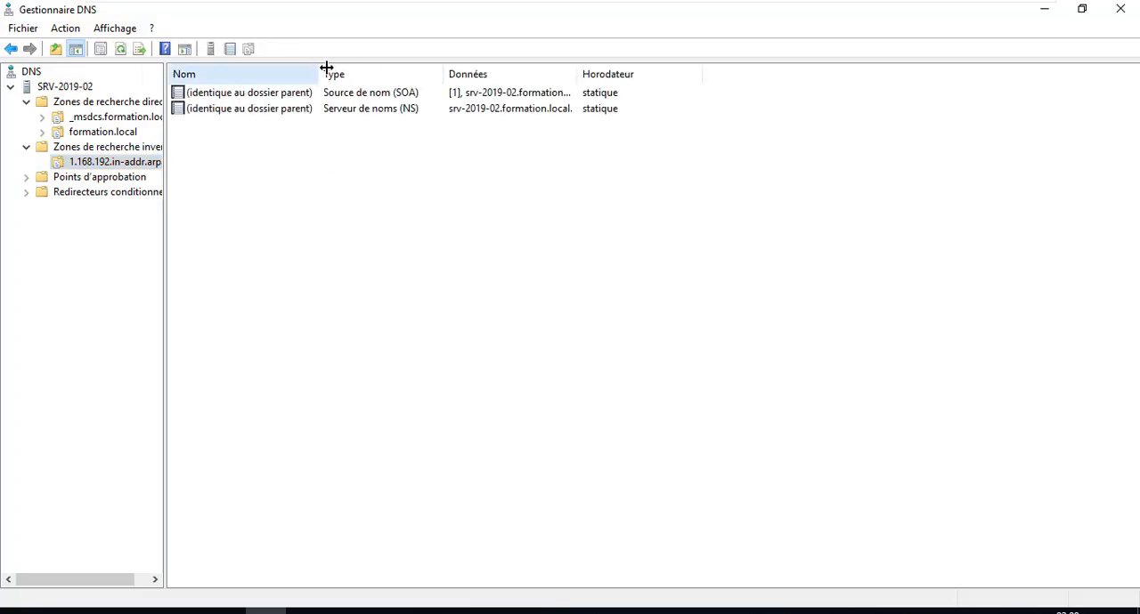
drag(327, 68, 343, 68)
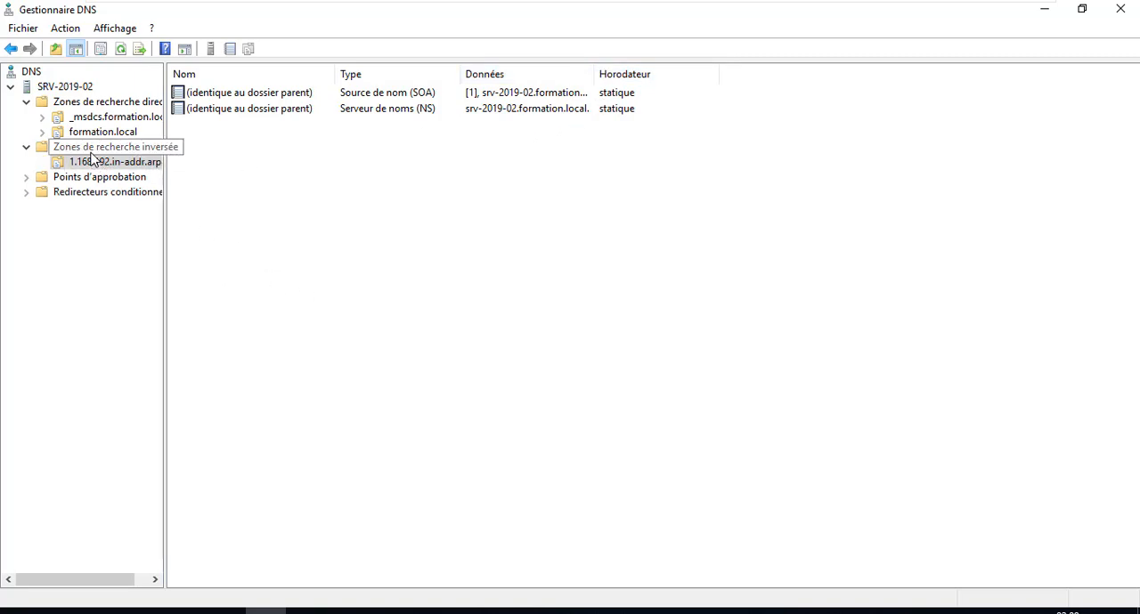
Switch to the SRV-2019-01 virtual machine, refresh its DNS server and check its reverse lookup zones.
mouse_move(598, 8)
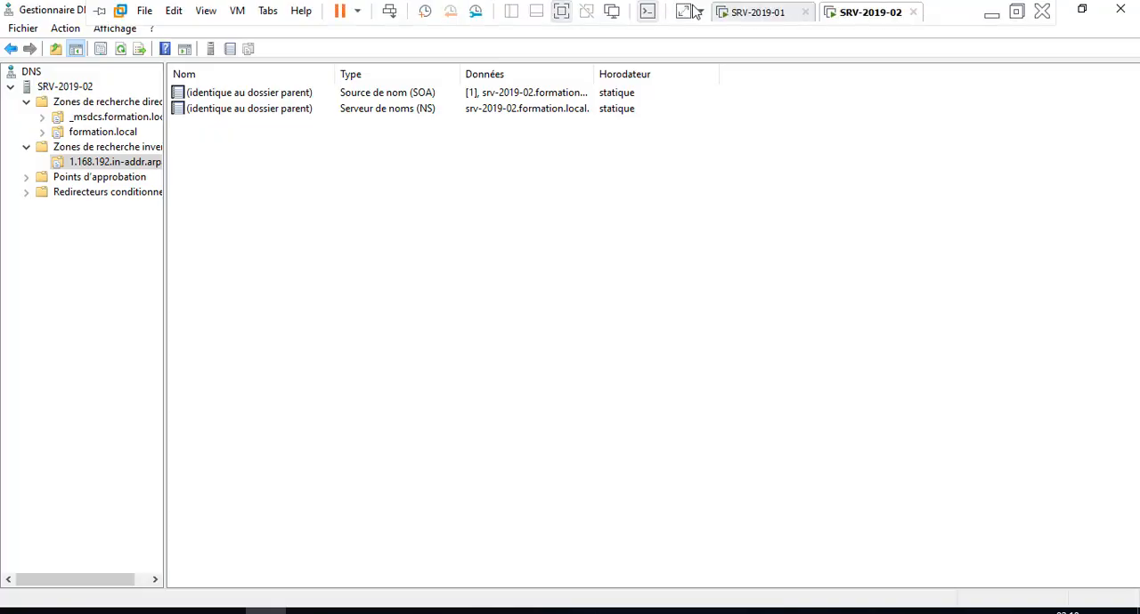
click(732, 12)
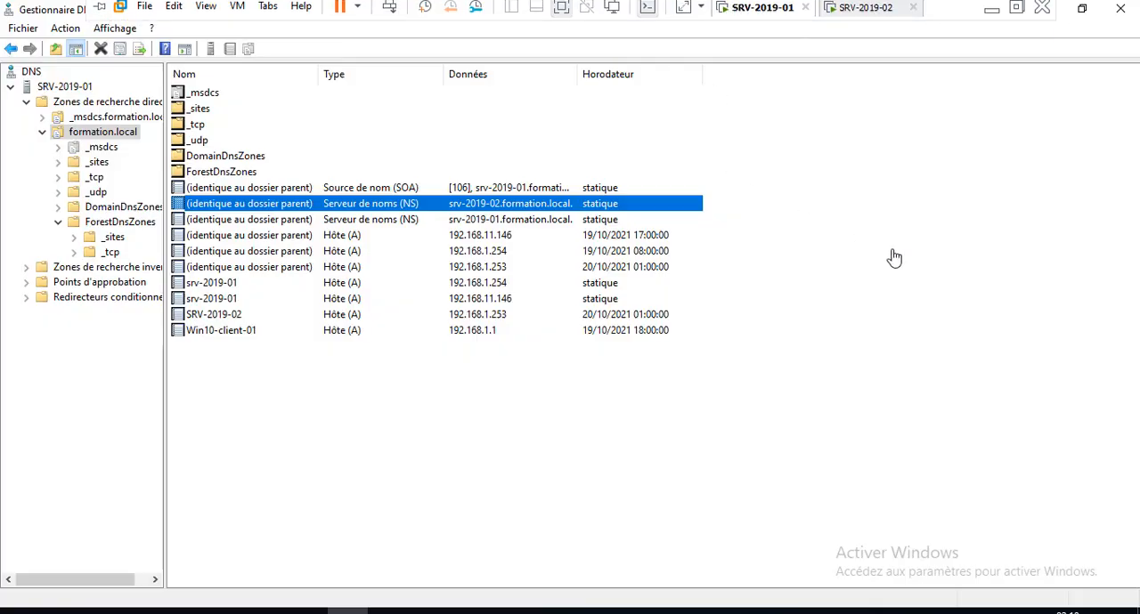
right_click(69, 89)
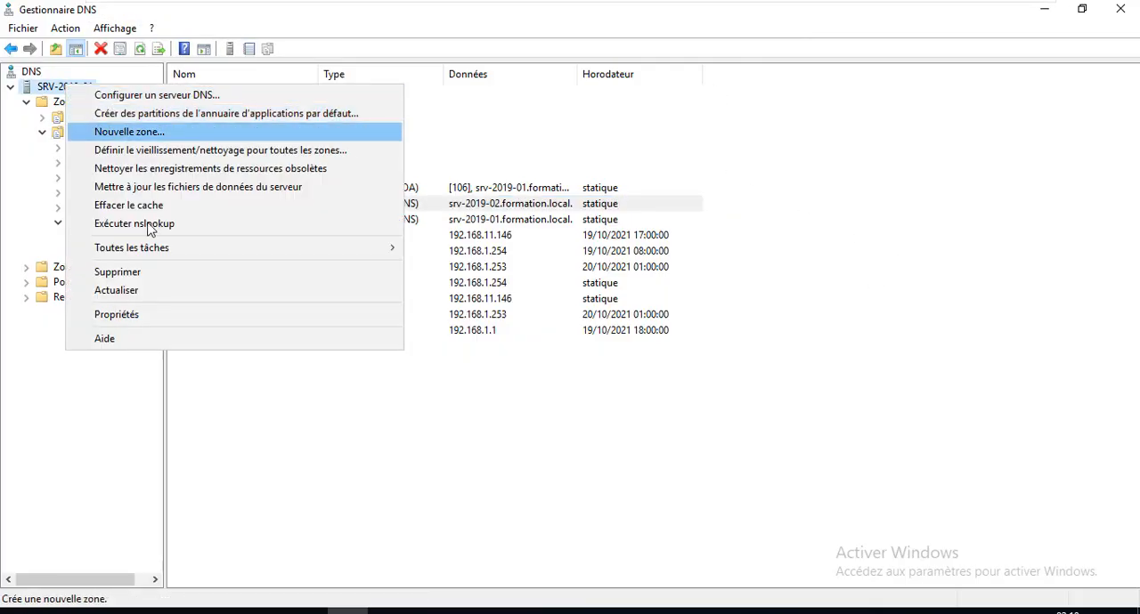
click(127, 289)
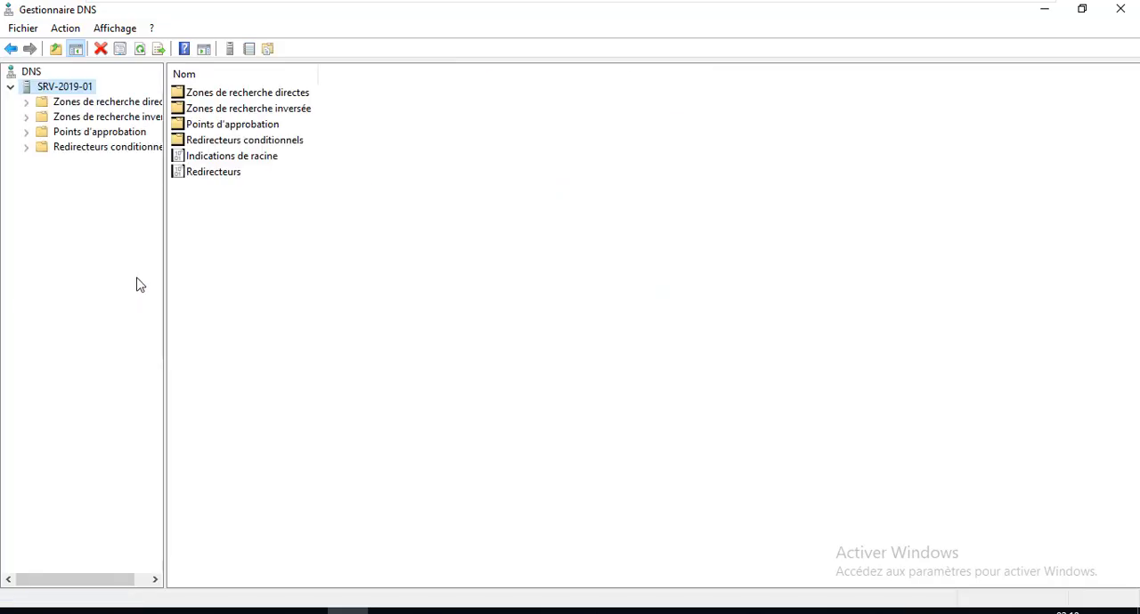
click(78, 122)
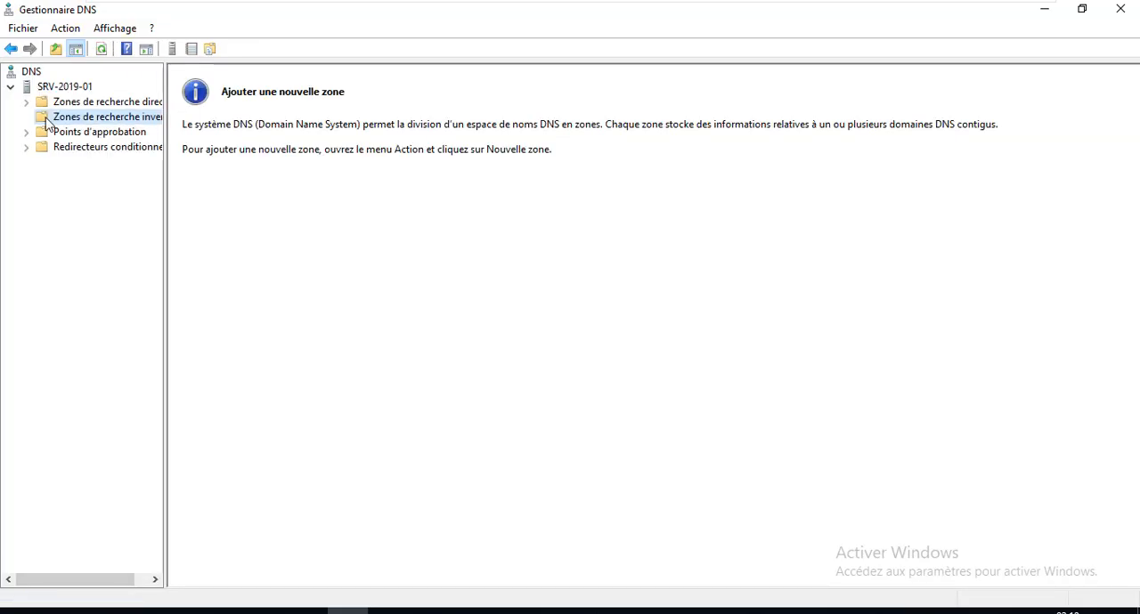
Refresh the DNS root node on SRV-2019-01 and recheck the reverse lookup zones.
right_click(34, 71)
click(89, 131)
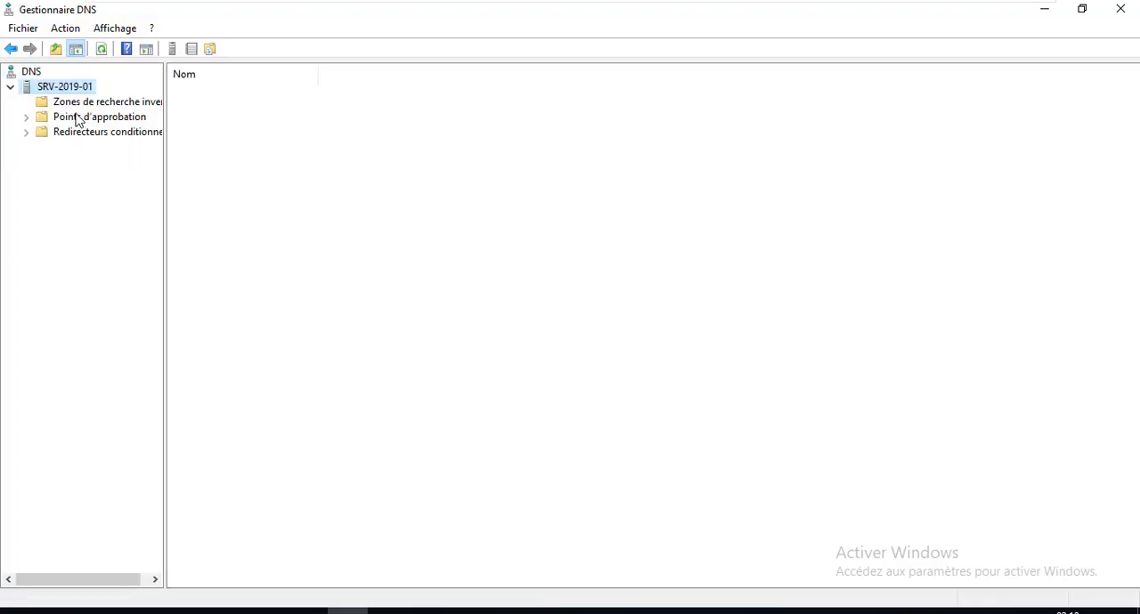
click(55, 132)
click(55, 121)
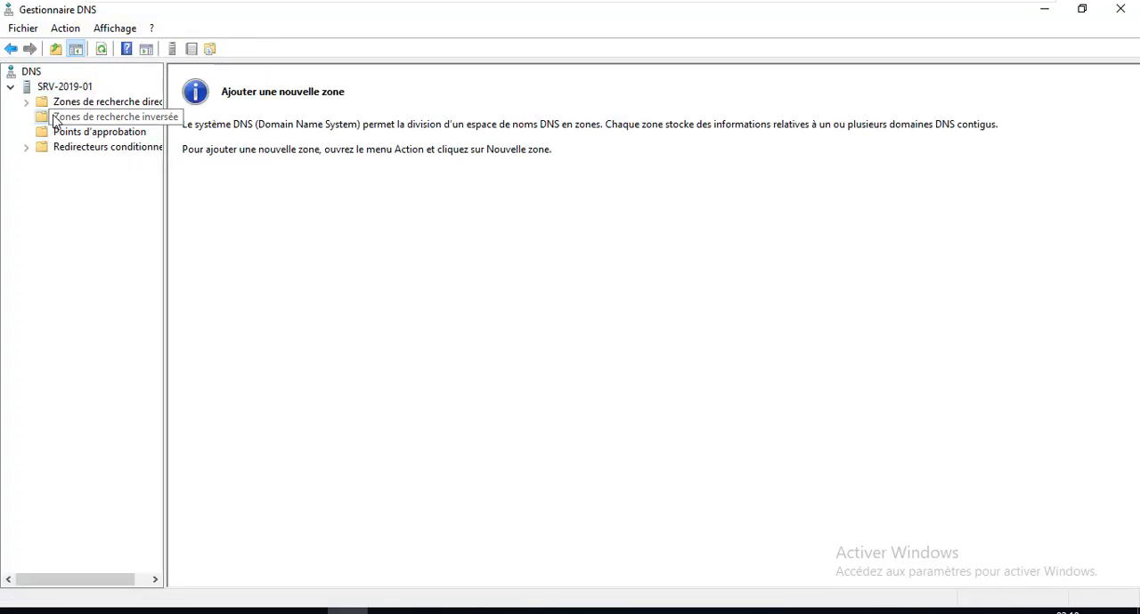
Close the DNS console on SRV-2019-01, refresh Server Manager and check its notifications.
click(1120, 9)
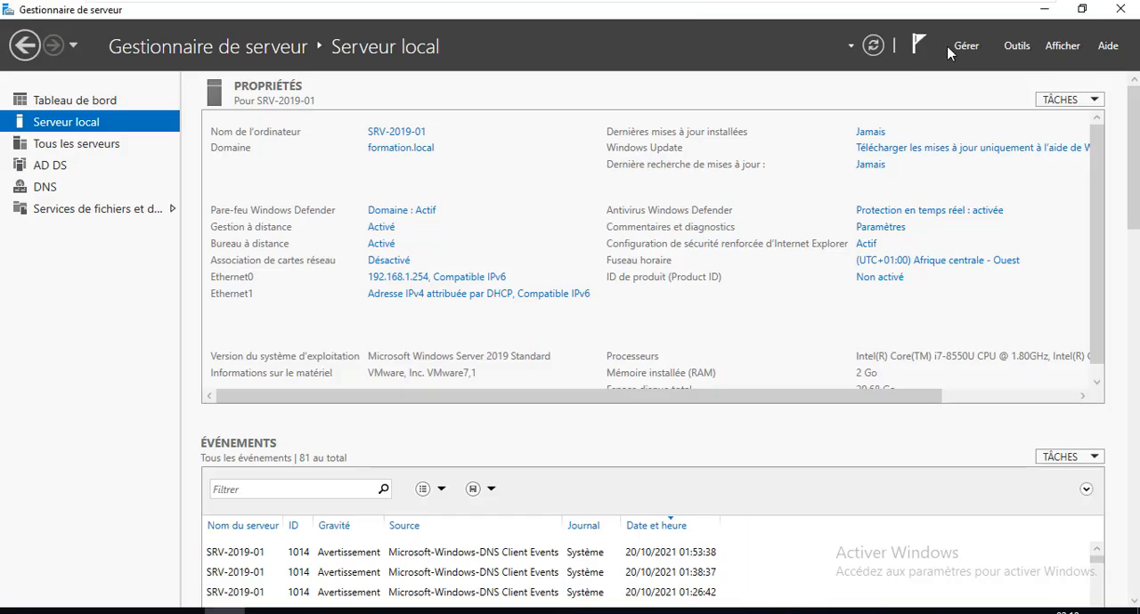
click(875, 47)
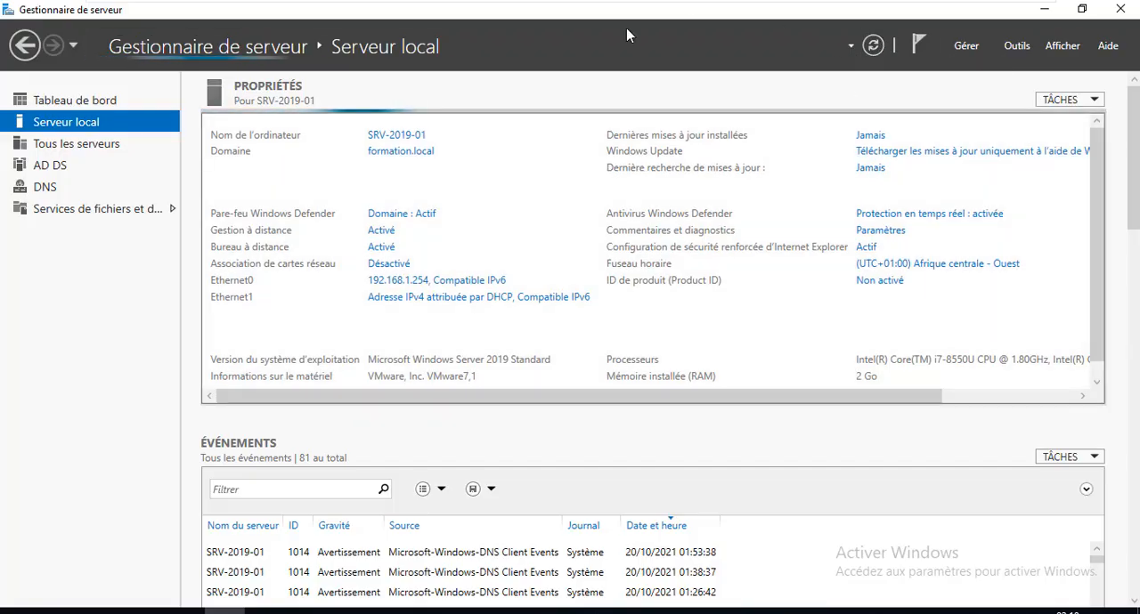
click(922, 49)
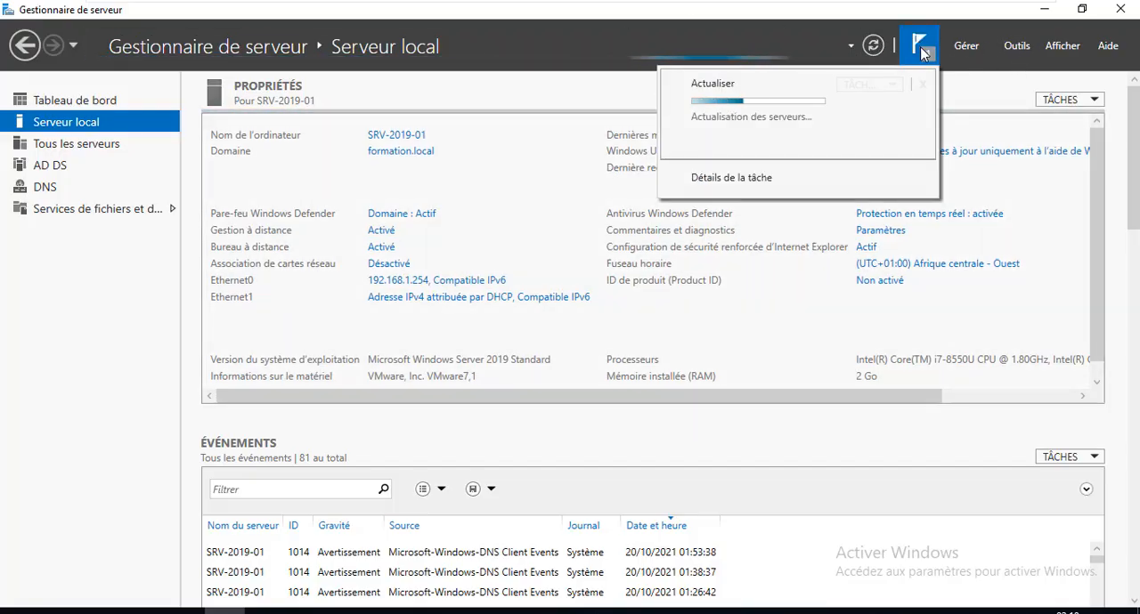
Reopen the DNS management console on SRV-2019-01 and display its reverse lookup zones.
click(1017, 45)
click(1006, 140)
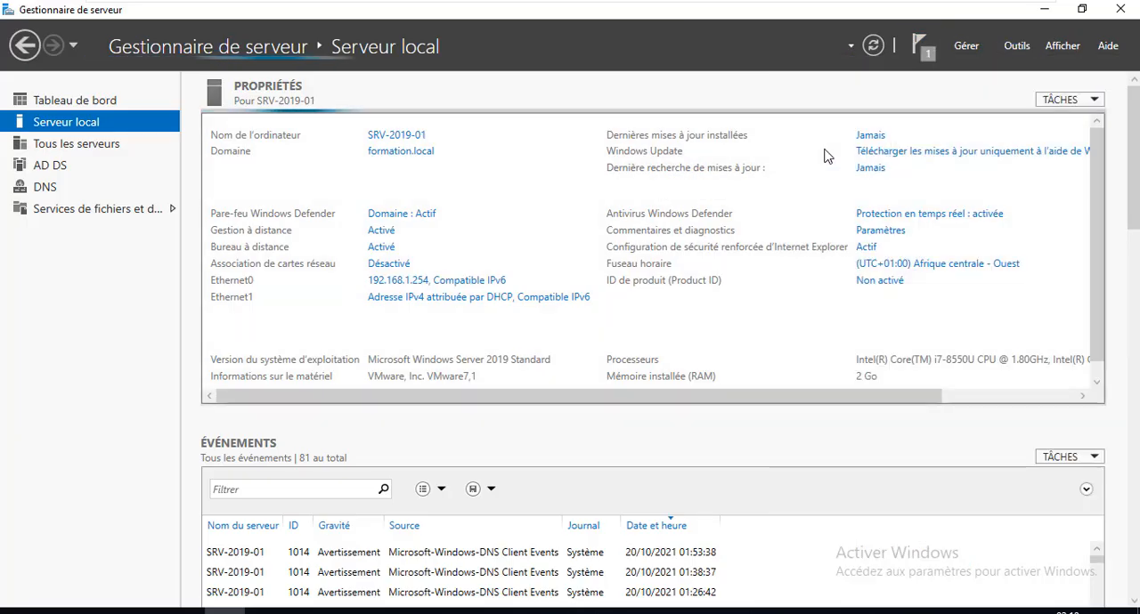
click(1017, 46)
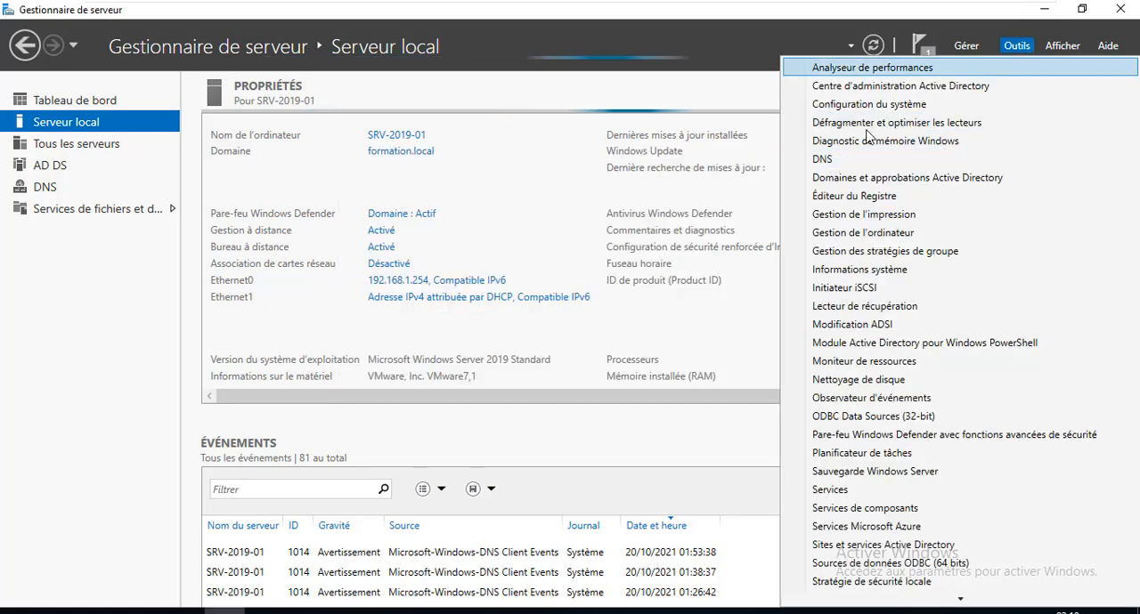
click(823, 160)
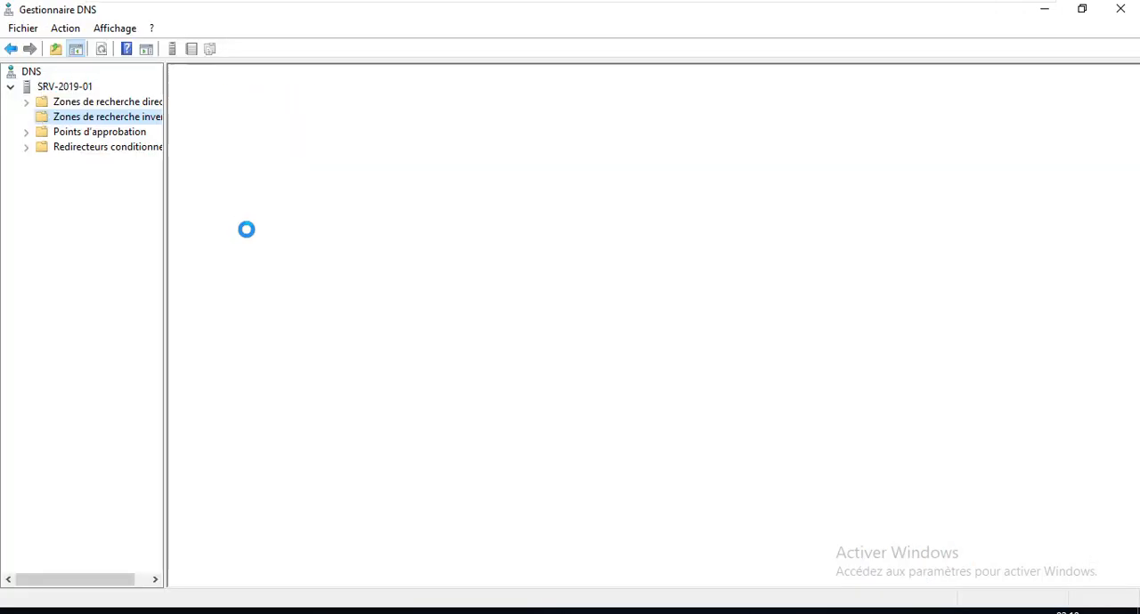
click(49, 132)
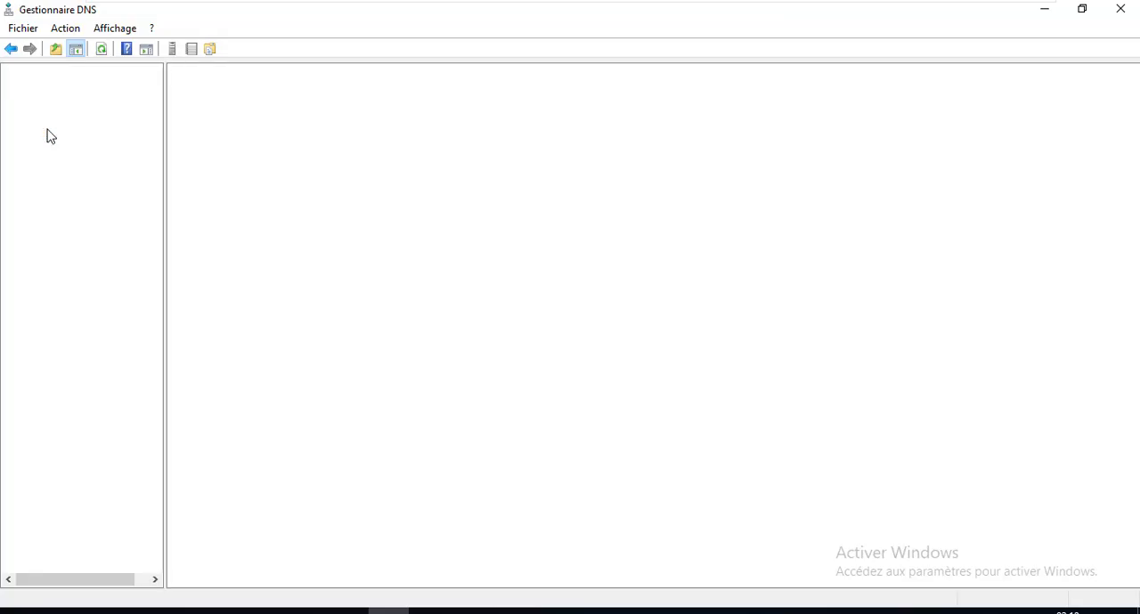
click(65, 119)
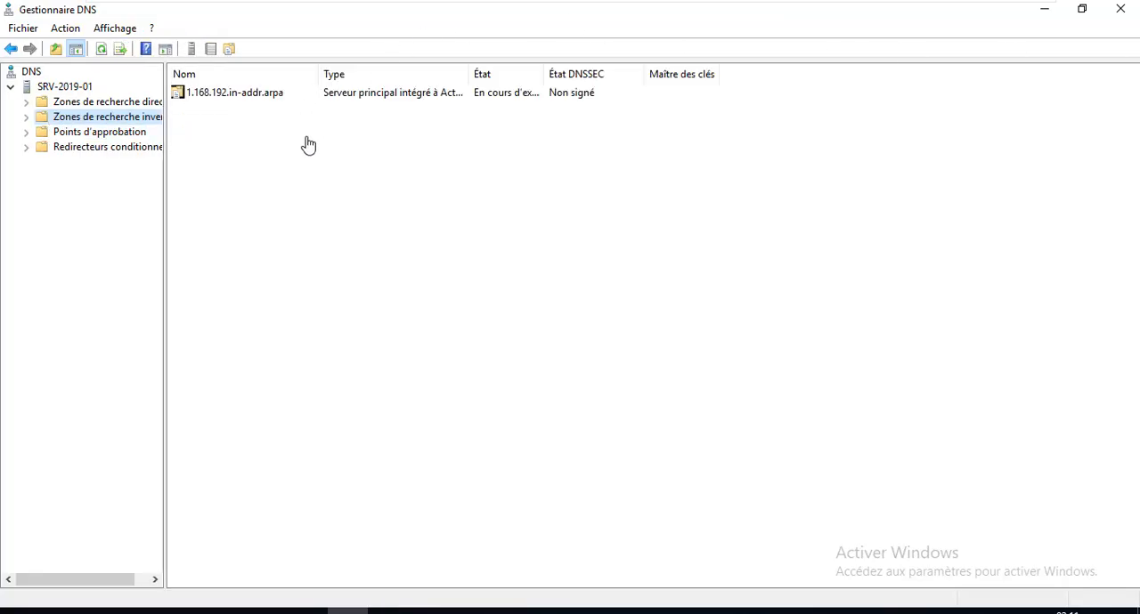
Refresh the SRV-2019-01 DNS server and inspect the records of the 1.168.192.in-addr.arpa zone with a wider data column.
right_click(42, 89)
click(74, 292)
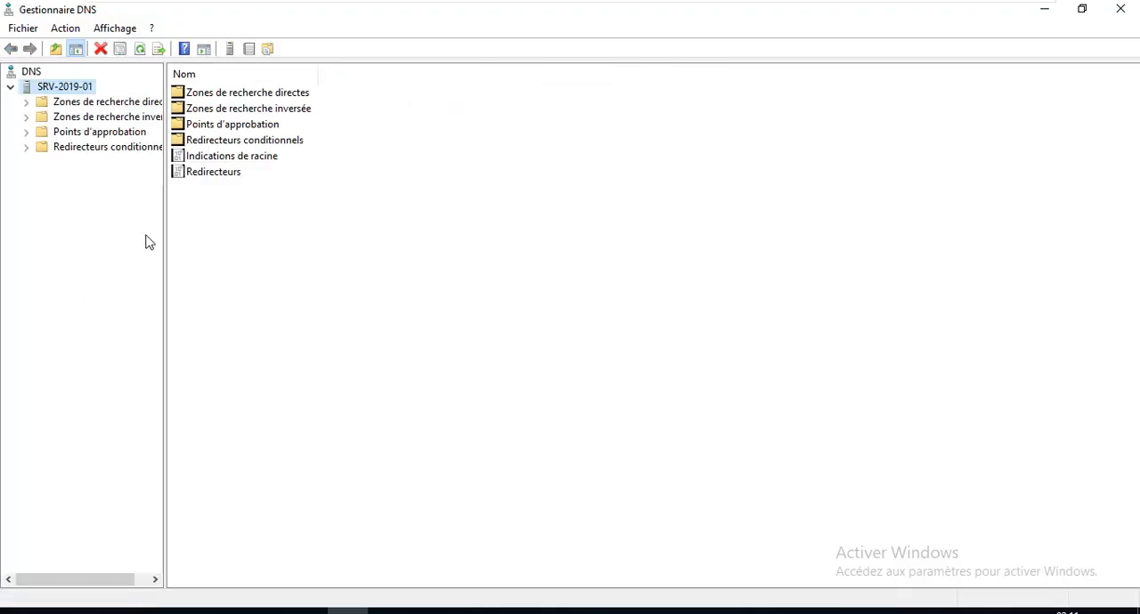
click(35, 132)
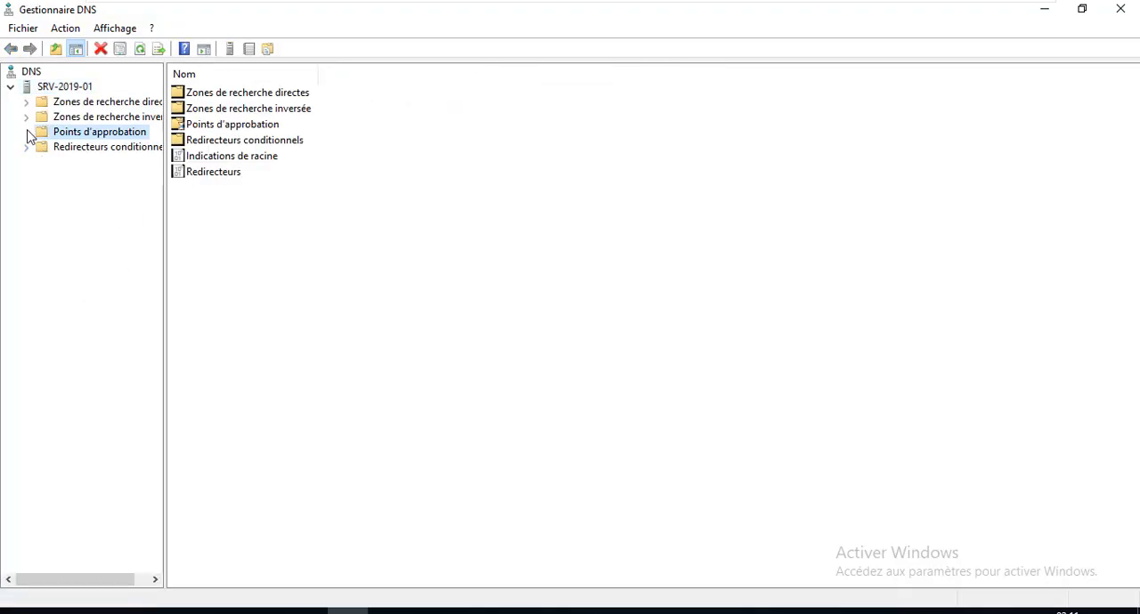
click(87, 120)
double_click(243, 100)
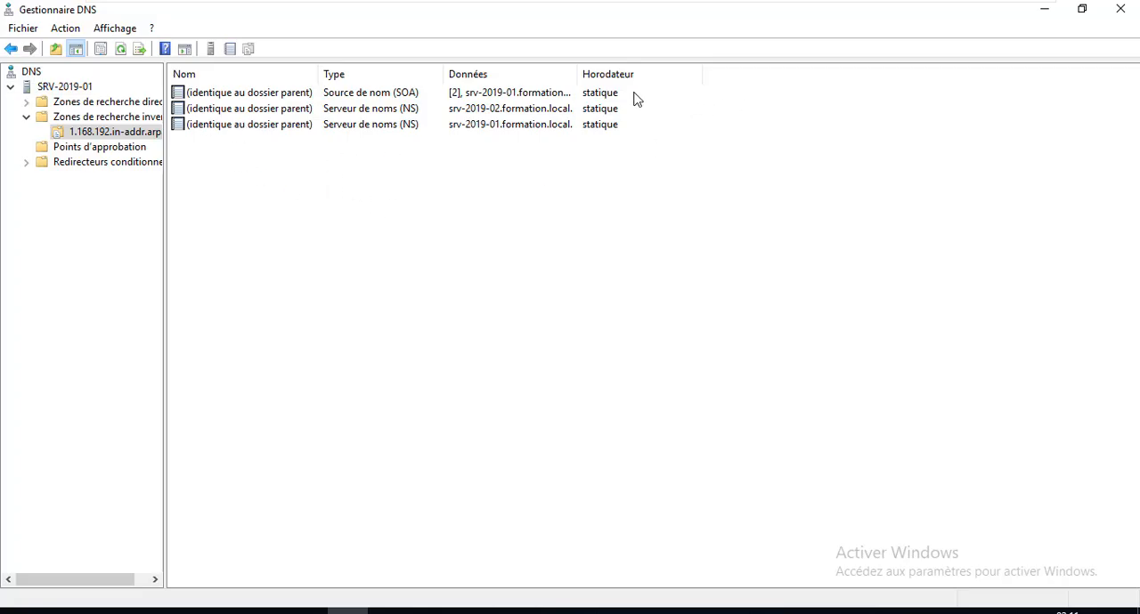
drag(577, 68, 656, 71)
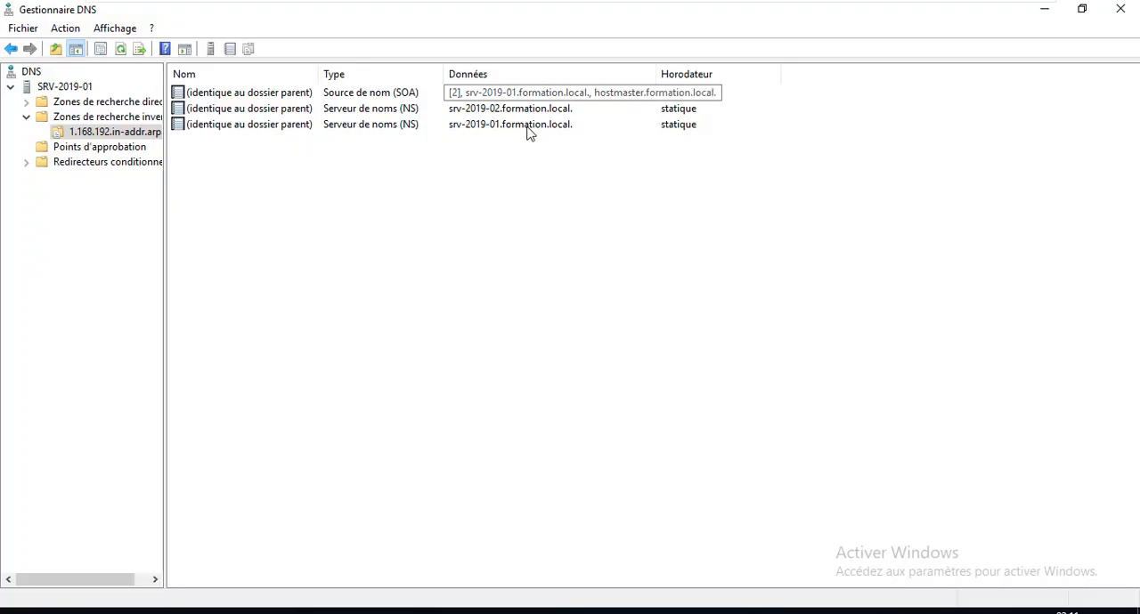
Bring up the commands available for the SRV-2019-01 DNS server.
click(71, 87)
right_click(34, 89)
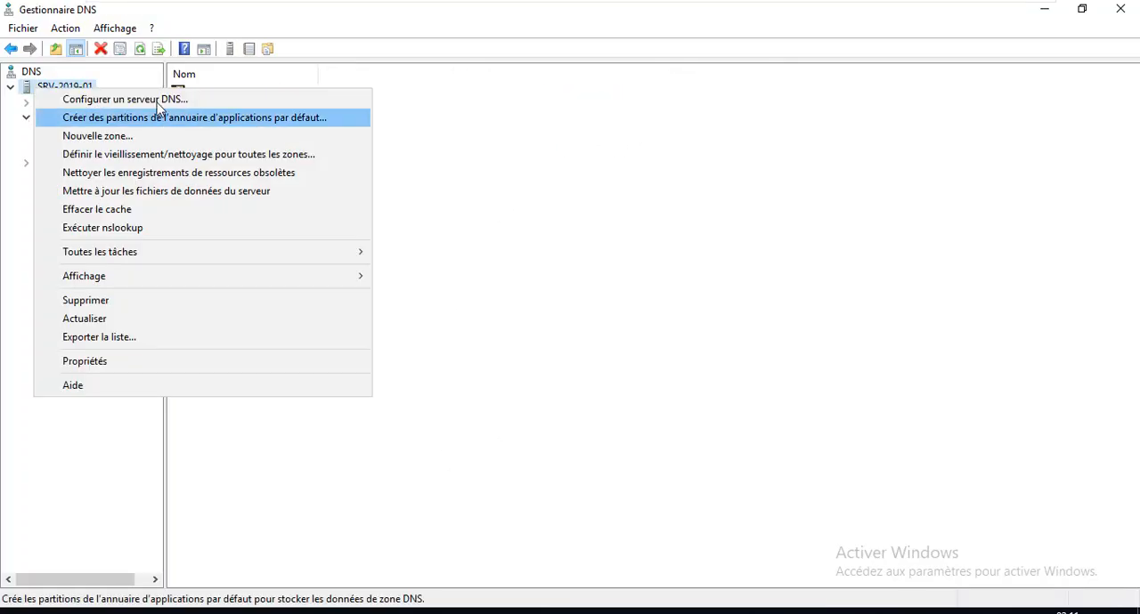